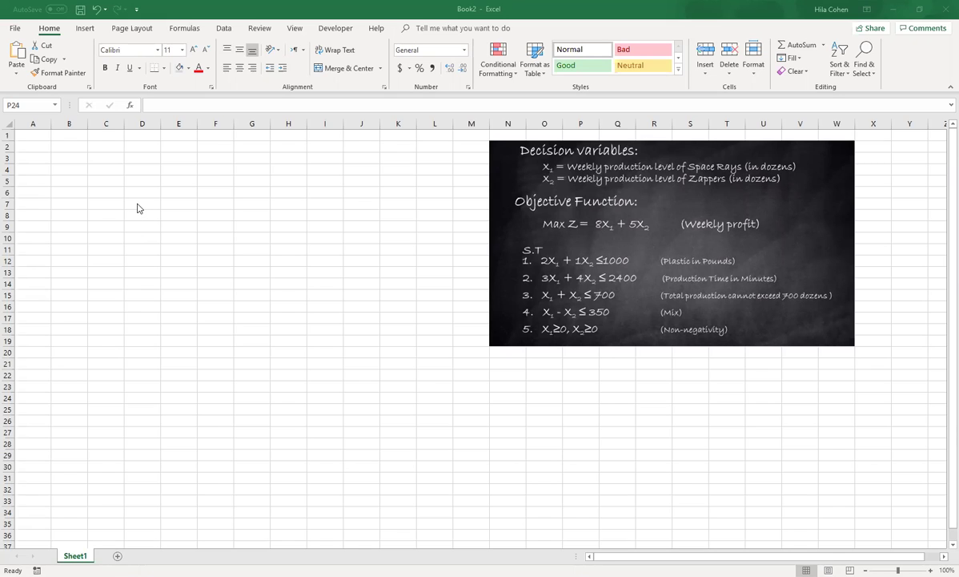
- Enter the labels X1 and X2 in D7:E7 and centre them
left_click(137, 204)
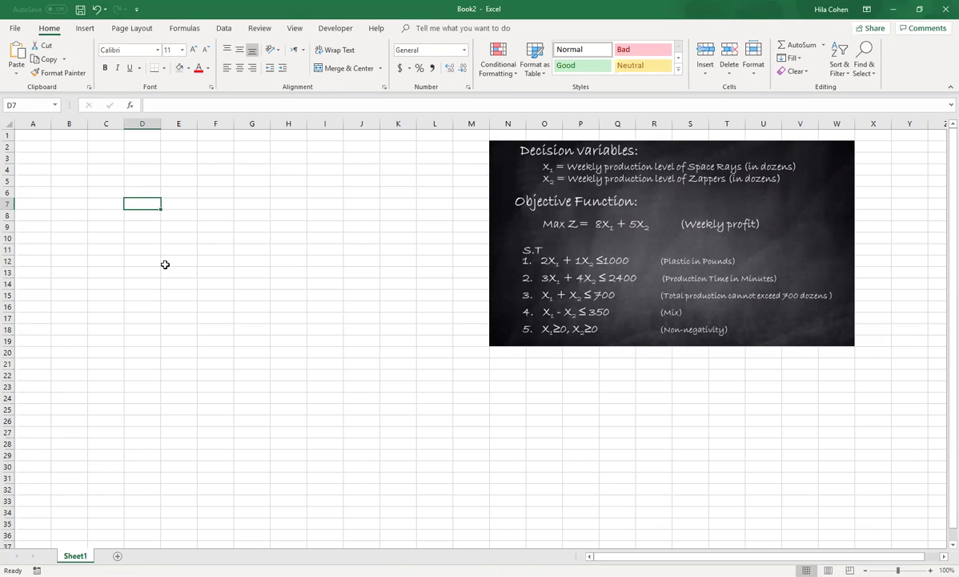
type("X1")
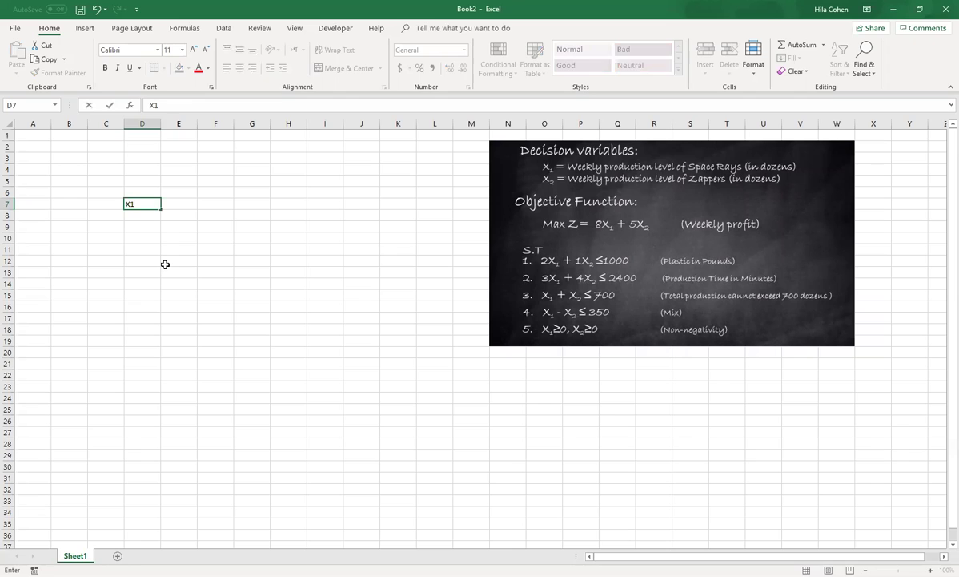
key("Tab")
type("X2")
key("Return")
left_click(145, 202)
mouse_move(168, 203)
left_mouse_down()
mouse_move(189, 204)
mouse_move(168, 212)
left_mouse_up()
left_click(240, 67)
- Apply All Borders to the decision-variable cells D8:E8
left_click(142, 225)
left_click(164, 69)
left_click(184, 178)
left_click(142, 261)
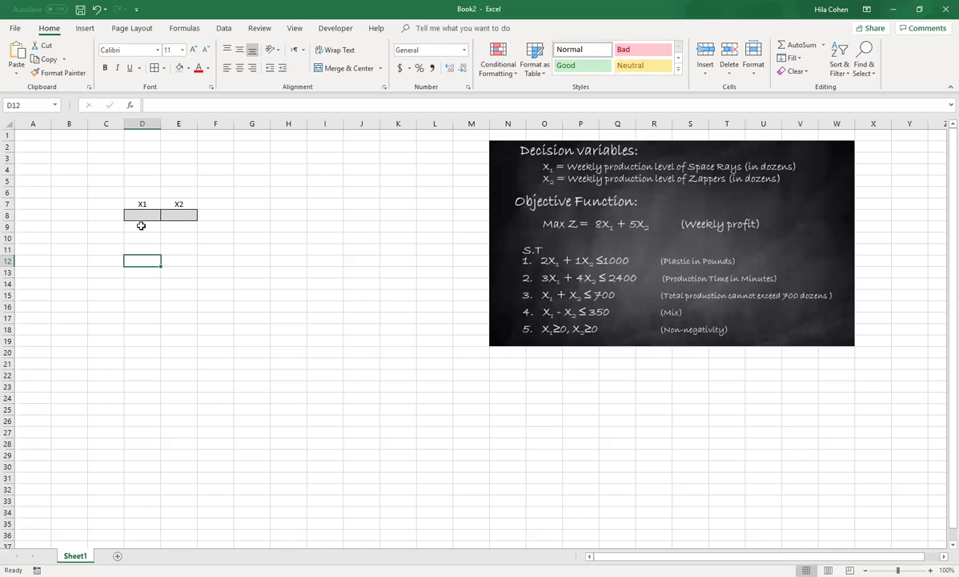
- Enter 8 in D9 and 5 in E9, formatted as accounting ($8.00, $5.00)
left_click(136, 226)
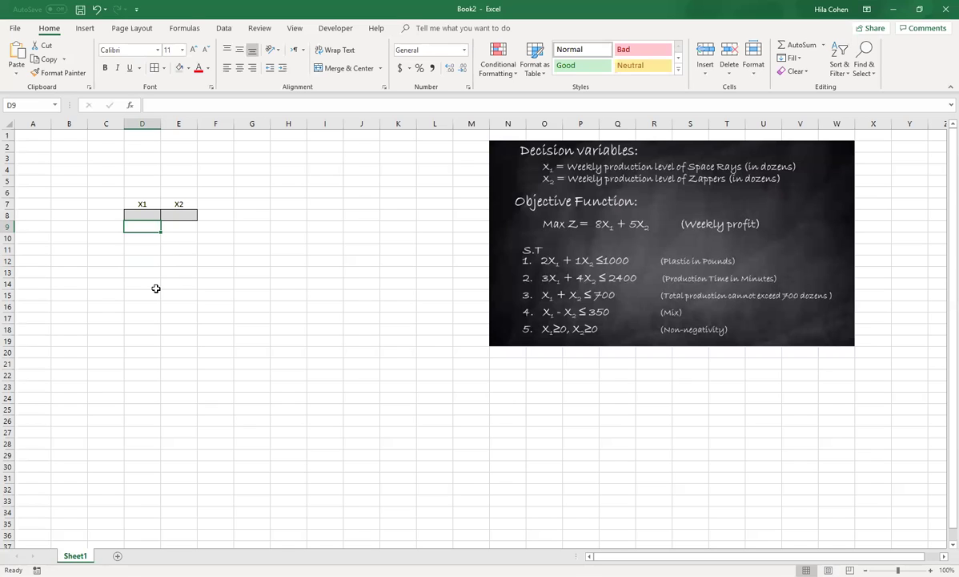
type("8")
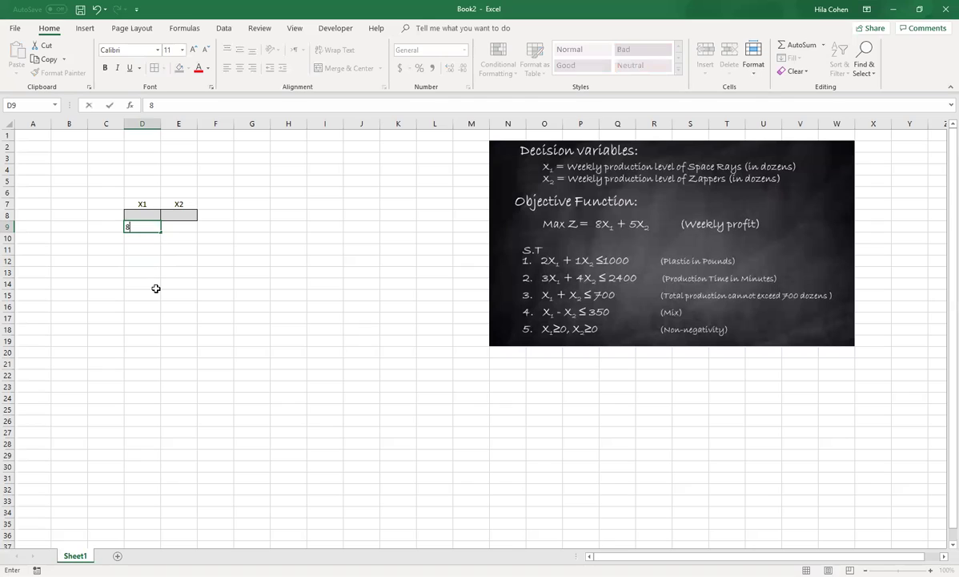
key("Tab")
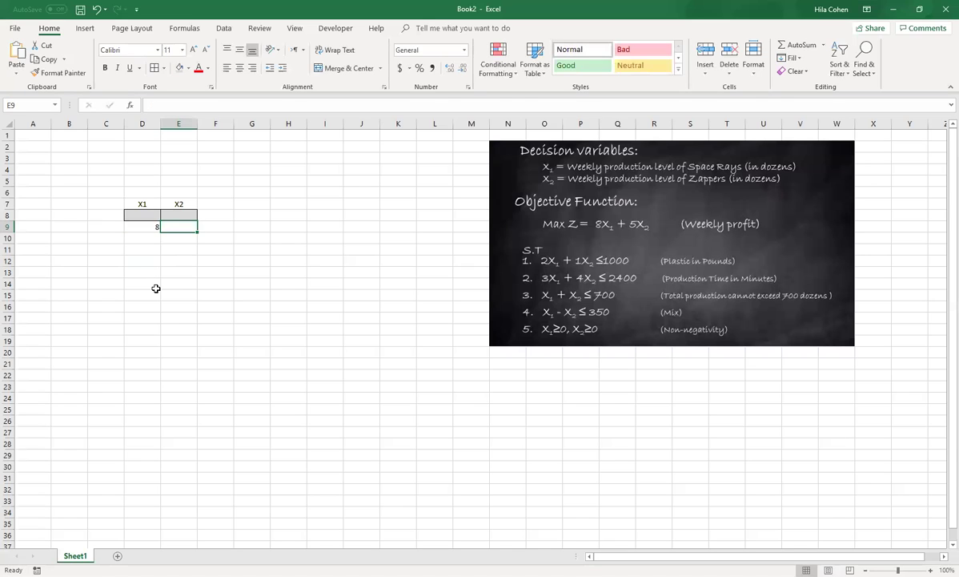
type("5")
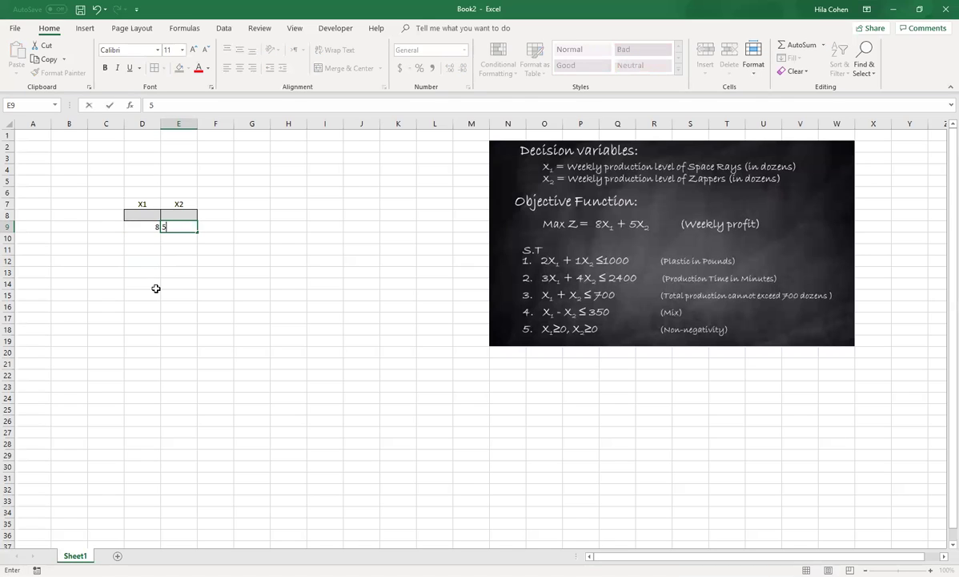
key("Tab")
left_click_drag(148, 227, 186, 228)
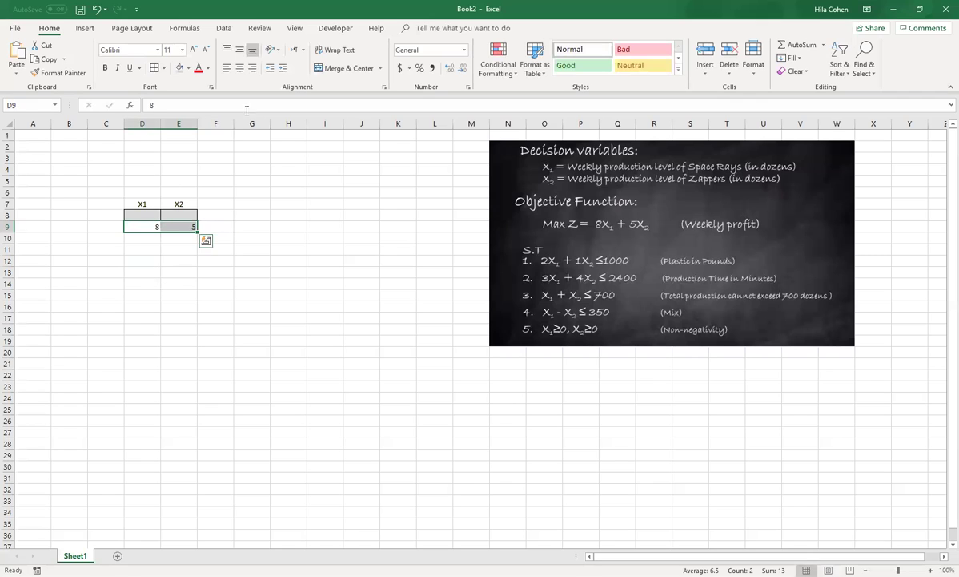
left_click(399, 68)
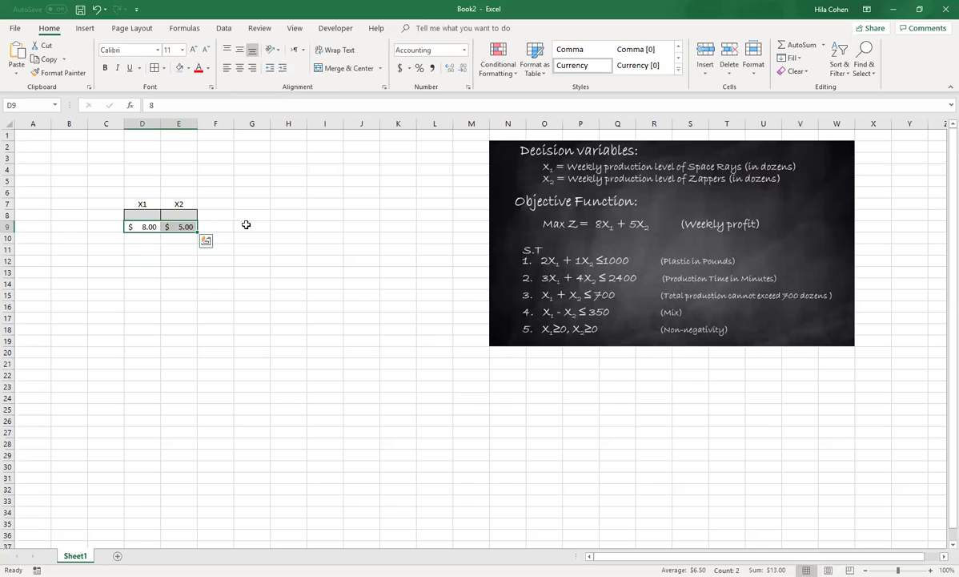
left_click(179, 270)
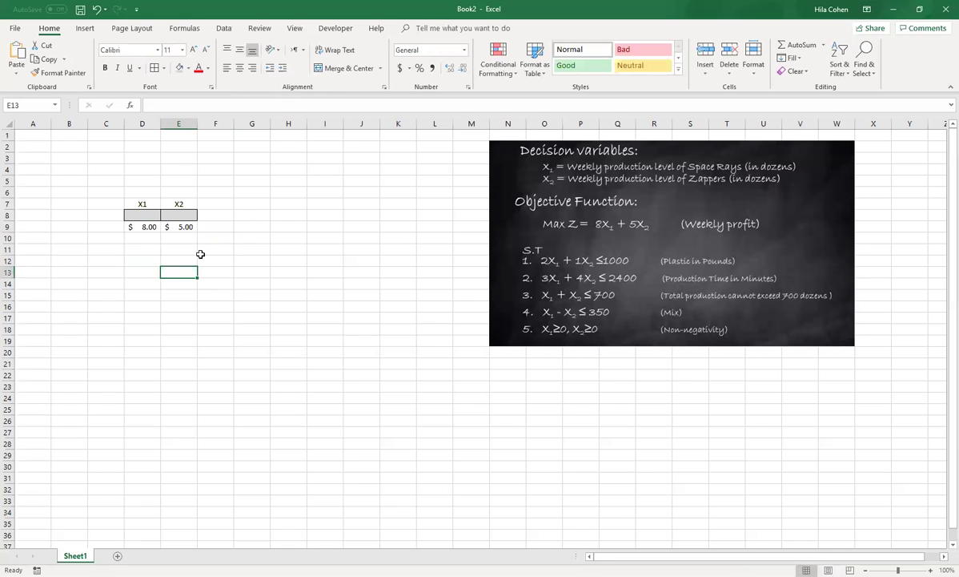
- Label G8 'Profit' and enter =SUMPRODUCT(D8:E8,D9:E9) in G9
left_click(251, 214)
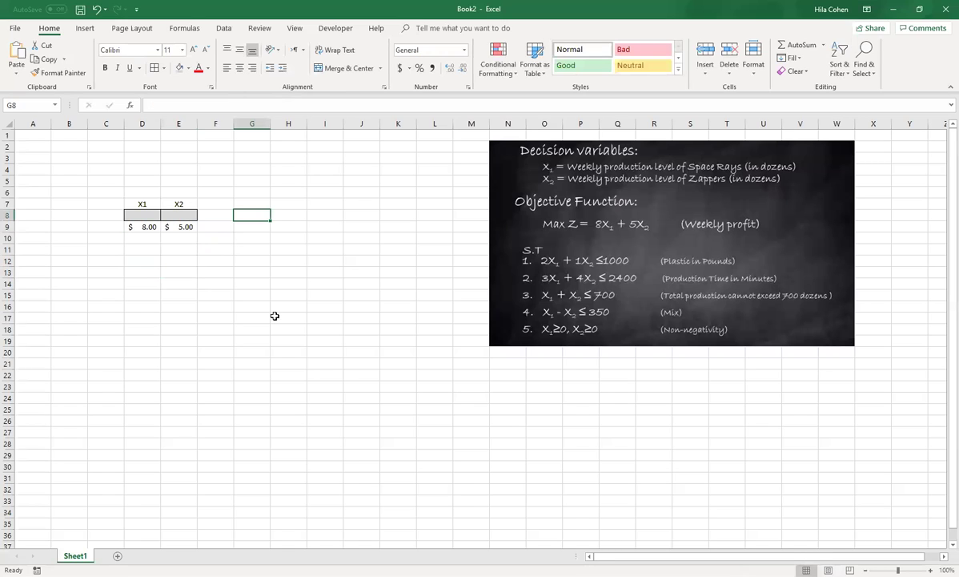
type("Profit")
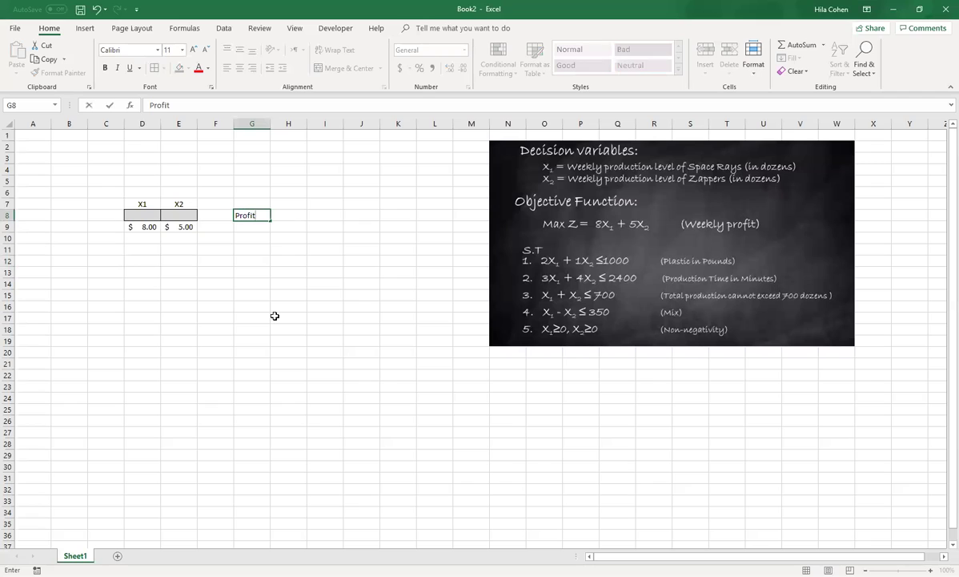
key("Return")
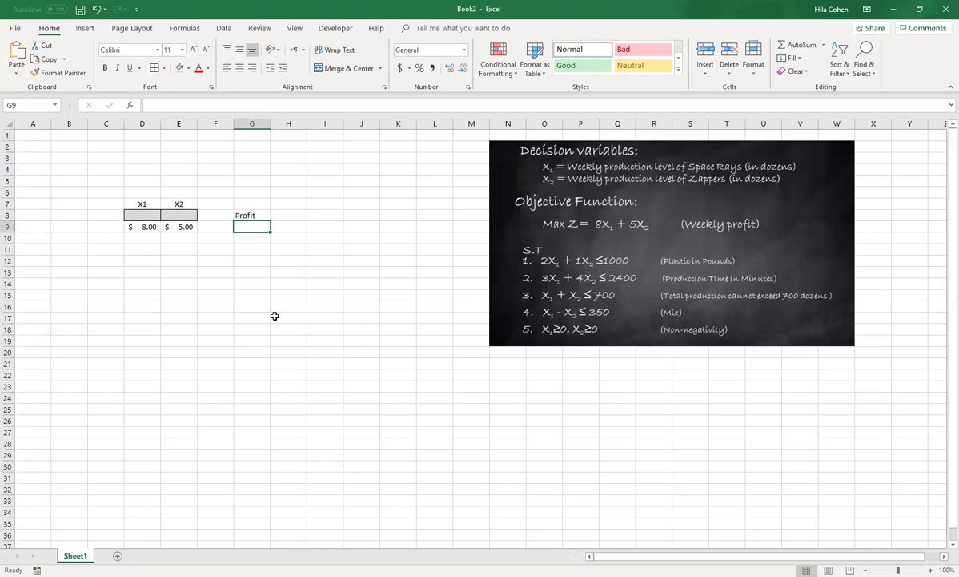
type("=S")
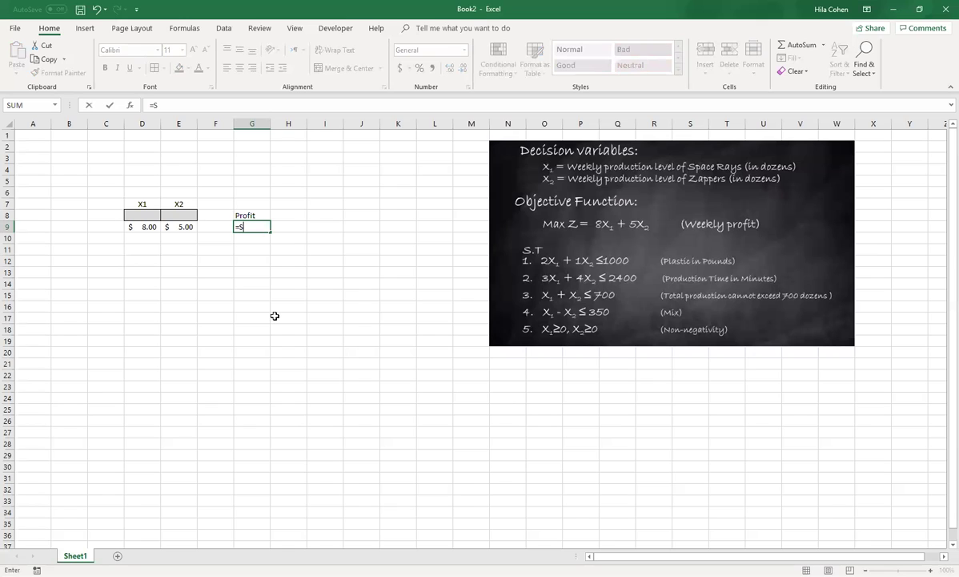
type("UMP")
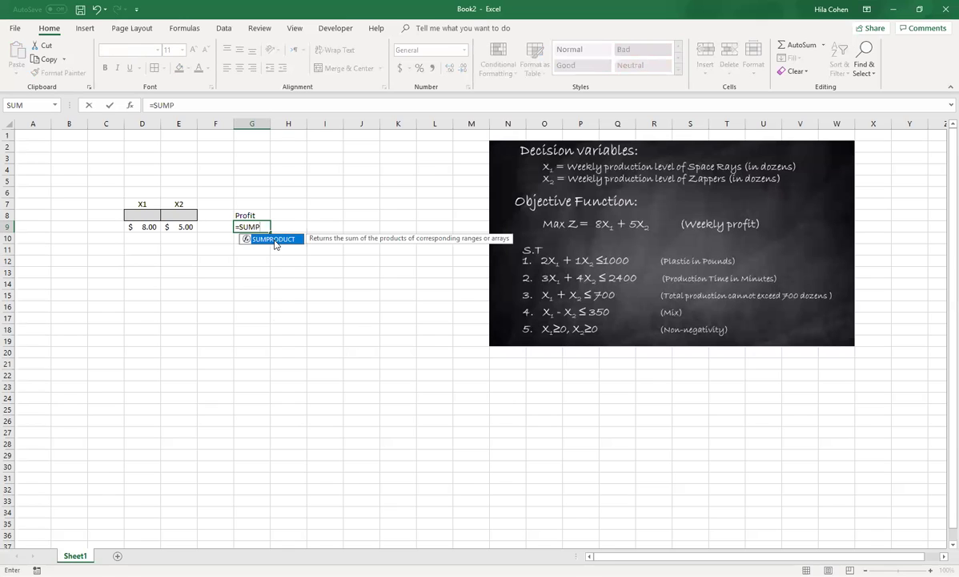
double_click(275, 239)
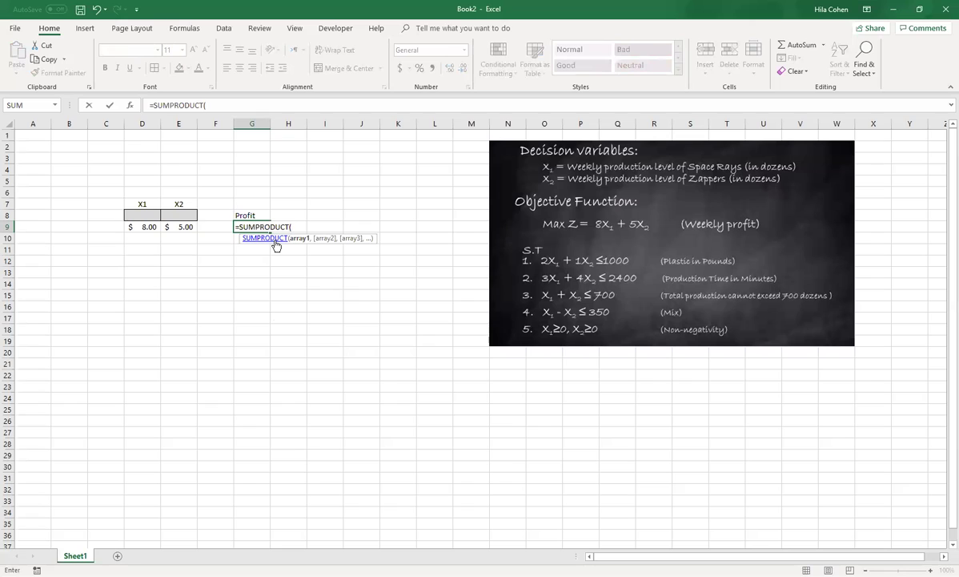
left_click(138, 216)
left_click_drag(173, 213, 173, 214)
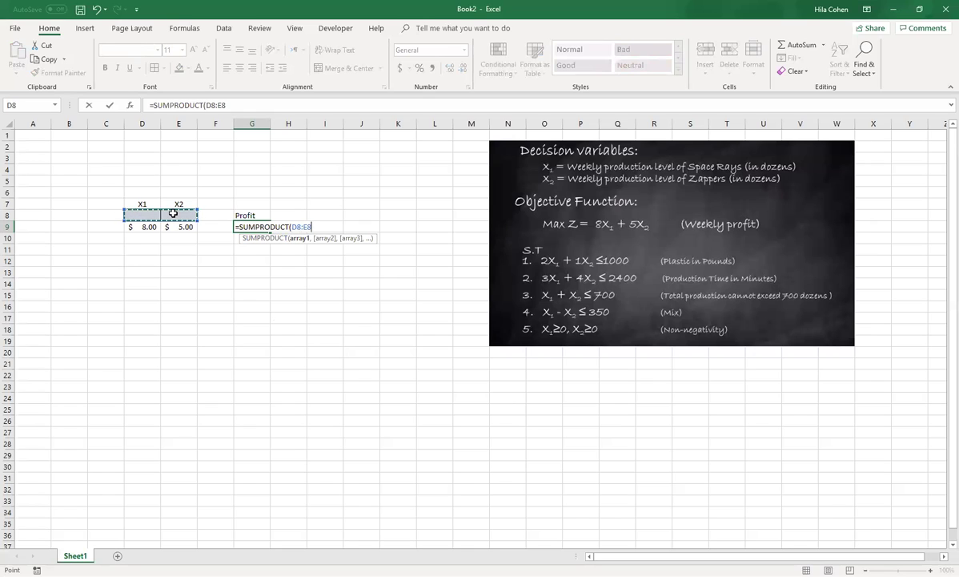
type(",")
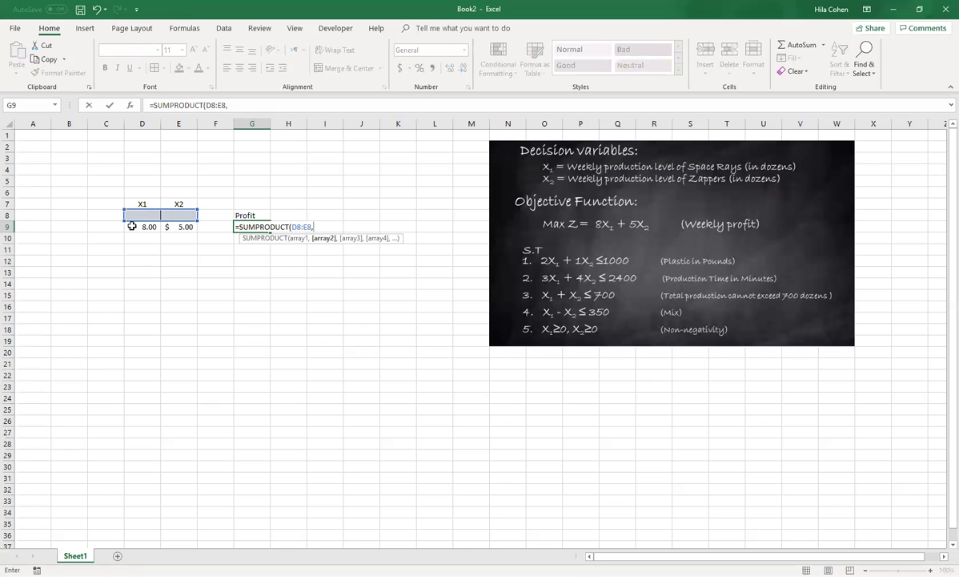
left_click(132, 227)
left_click_drag(165, 223, 171, 224)
type(")")
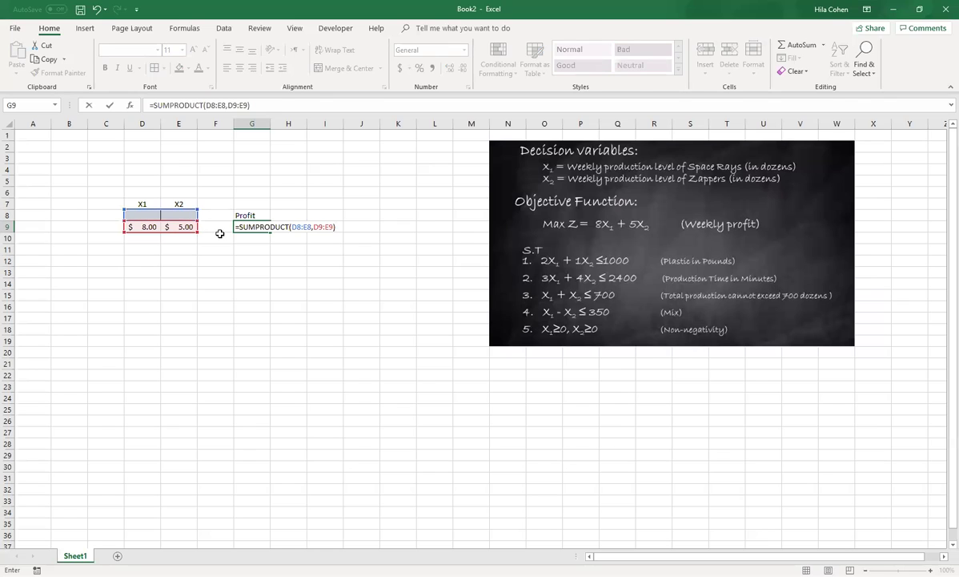
key("Return")
- Format the profit cell G9 as accounting and add the label 'Max' in G7
left_click(235, 227)
left_click(400, 69)
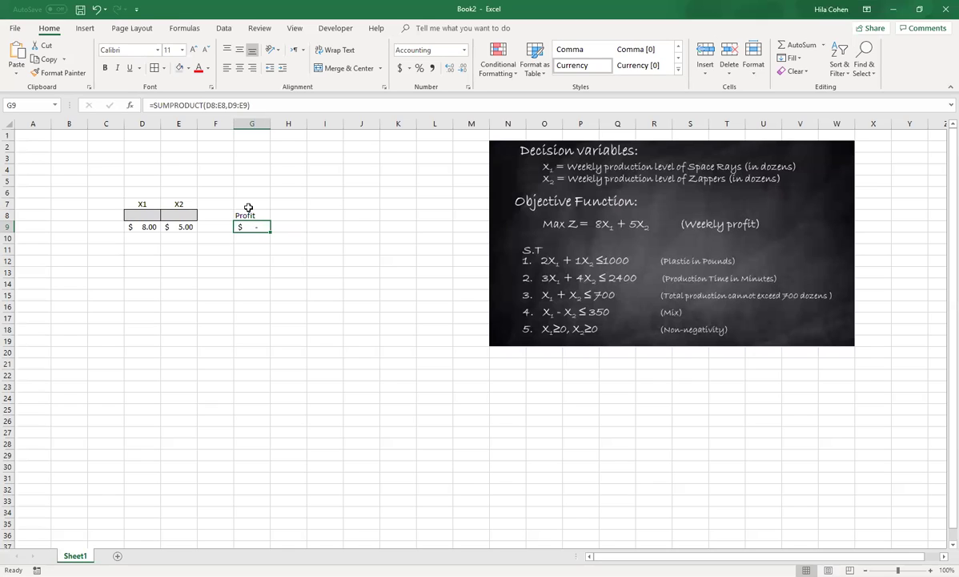
left_click(249, 207)
type("Max")
key("Return")
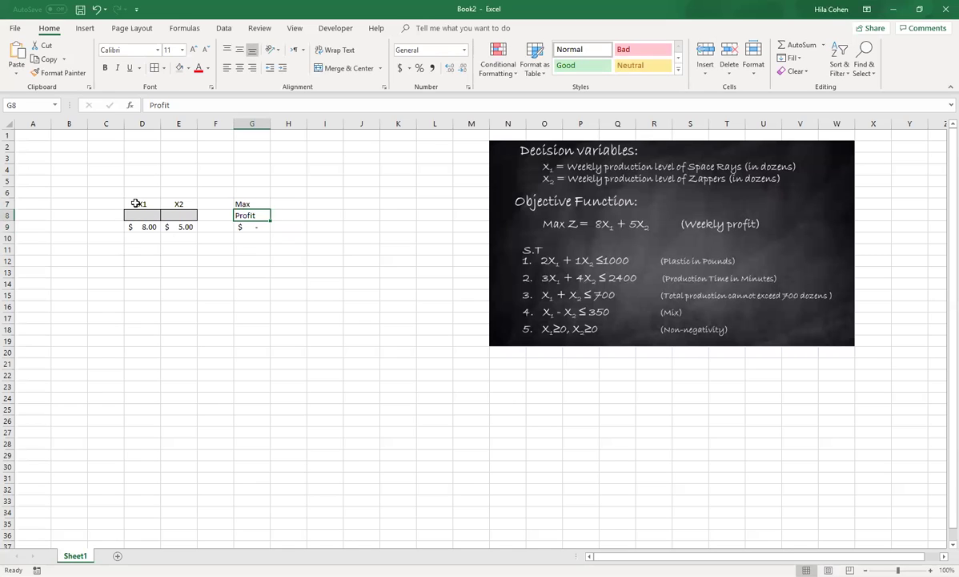
left_click_drag(136, 203, 168, 271)
- Paste X1/X2 into D12:E12, enter row labels Plastic, Production time, #3, Mix, and autofit column C
left_click(107, 271)
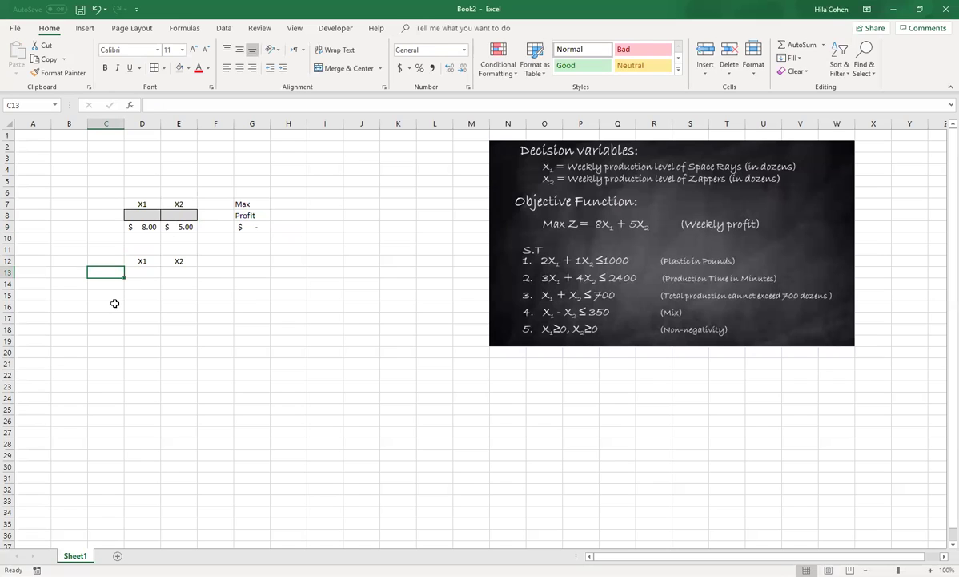
type("pLASTIC")
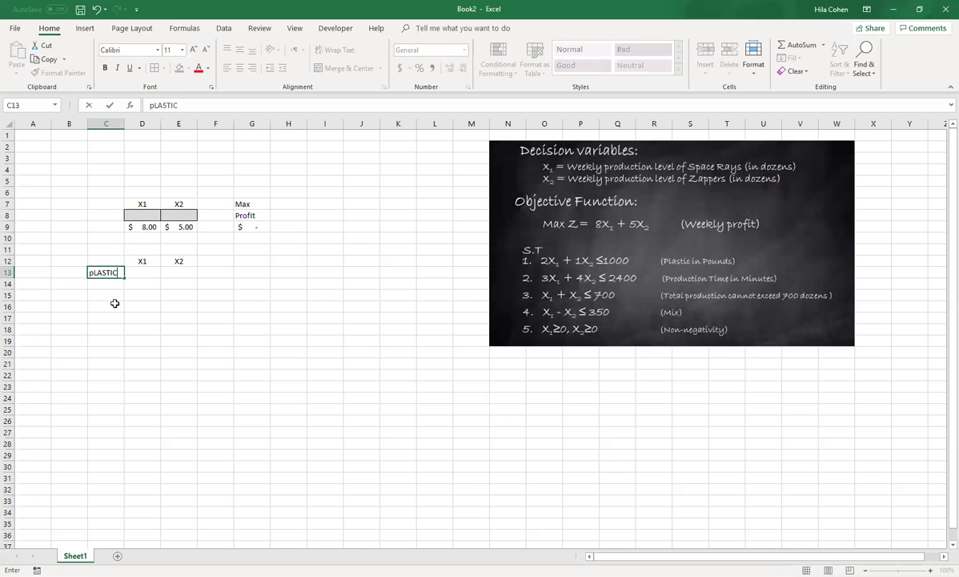
key("Return")
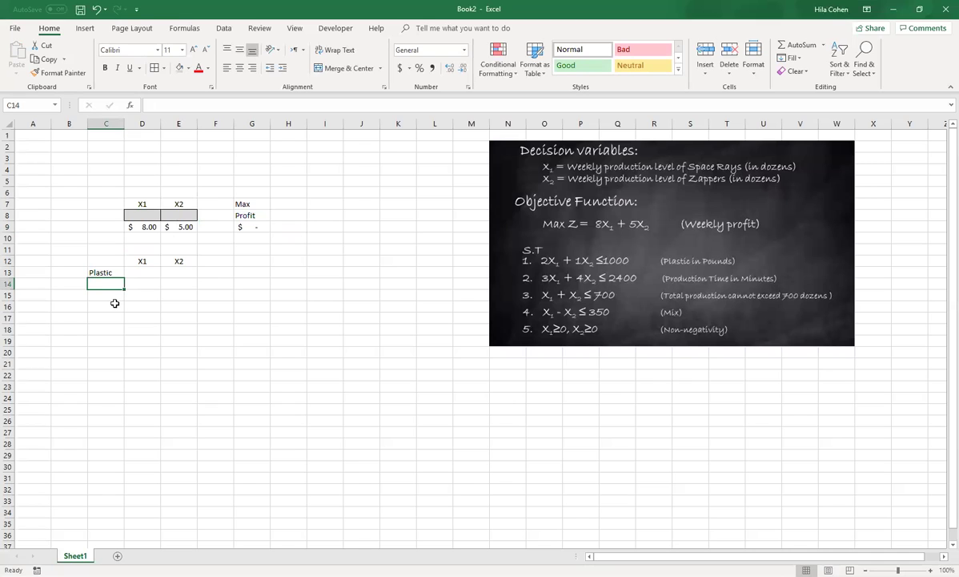
type("Production time")
key("Return")
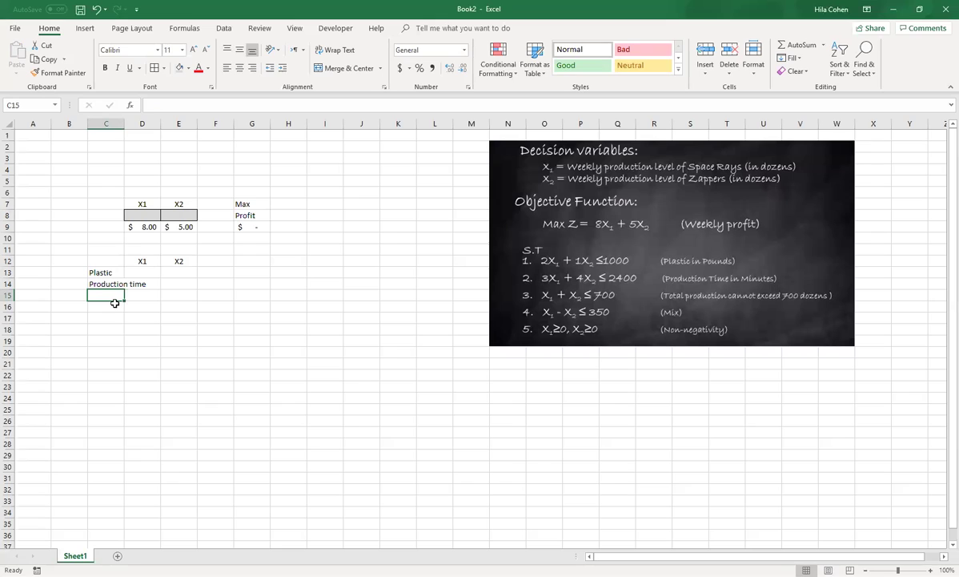
type("#3")
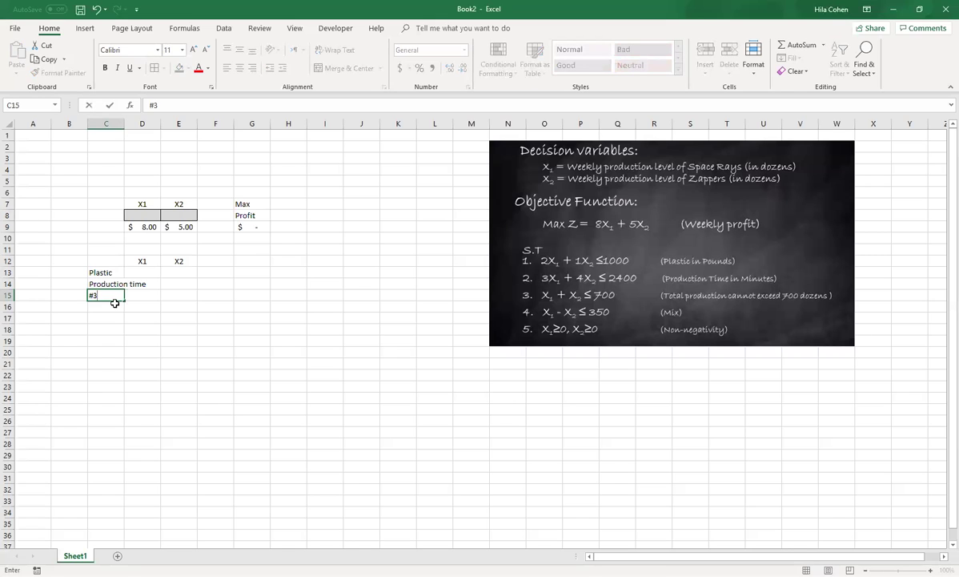
key("Return")
type("Mix")
key("Return")
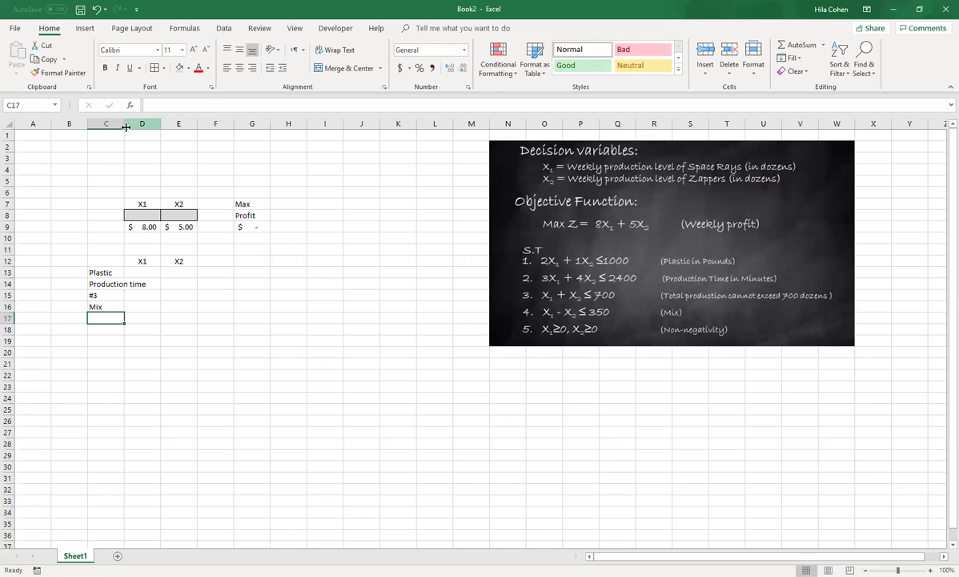
double_click(125, 127)
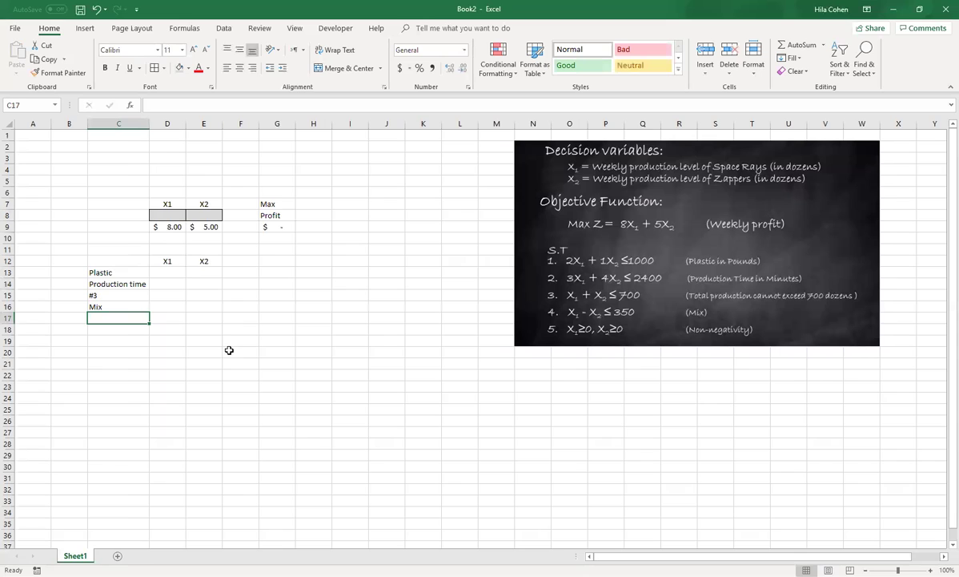
- Apply All Borders to the constraint table C12:E16
left_click_drag(127, 261, 213, 306)
left_click(155, 68)
left_click(213, 294)
- Enter coefficients 2, 1 for Plastic and 3, 4 for Production time in D13:E14
left_click(168, 272)
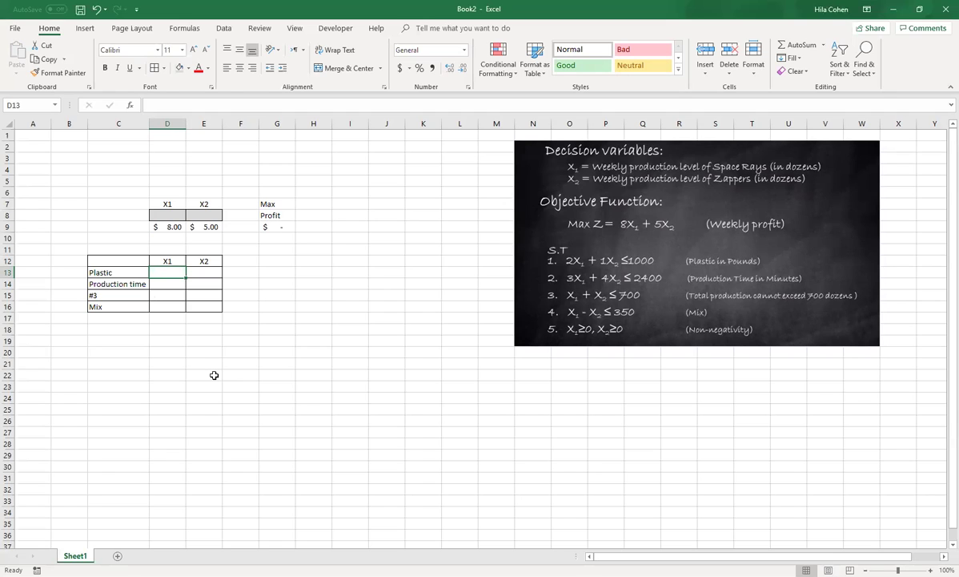
type("2")
key("Right")
type("1")
key("Return")
key("Left")
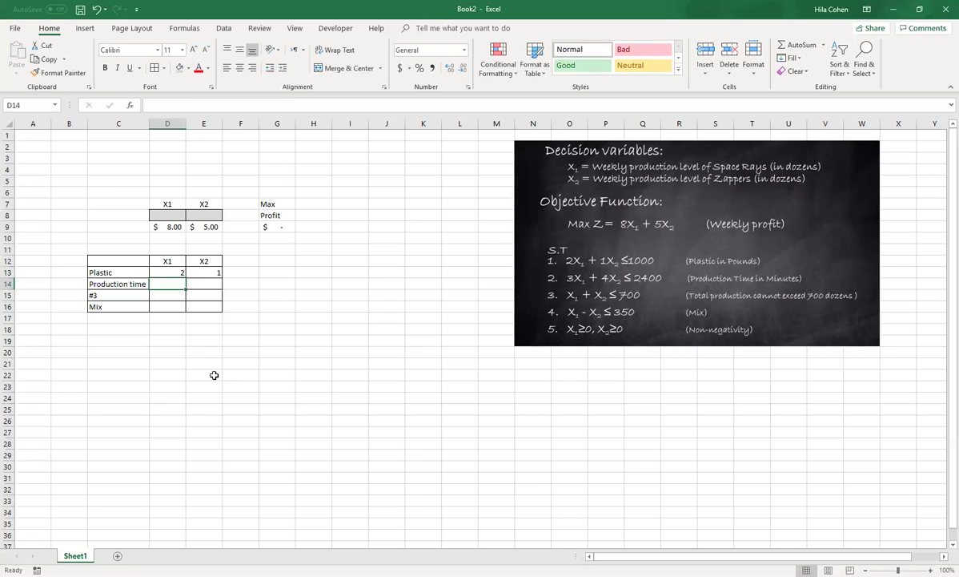
type("3")
key("Right")
type("4")
key("Return")
key("Left")
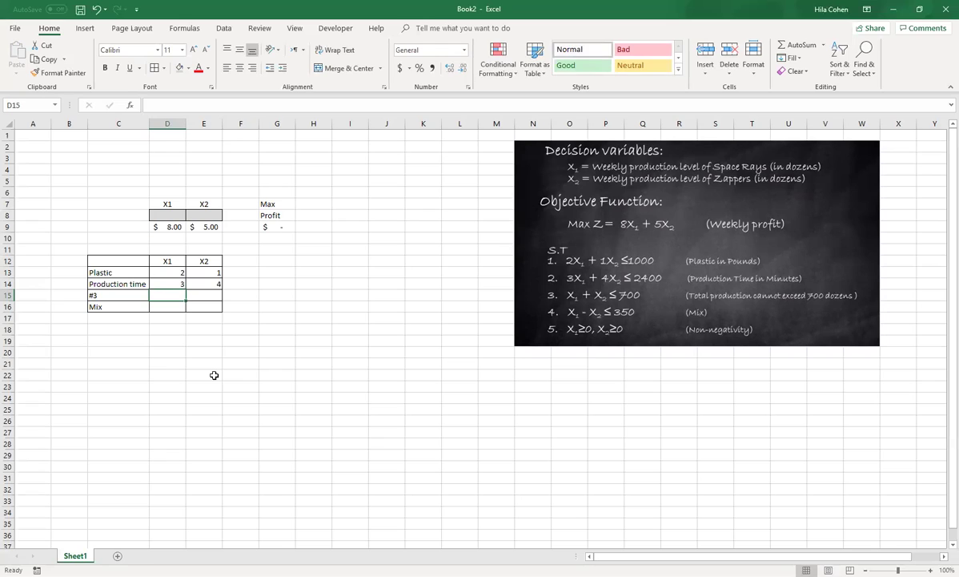
- Enter 1, 1 for #3 and 1, -1 for Mix, then centre coefficients D13:E16
type("1")
key("Right")
type("1")
key("Return")
key("Left")
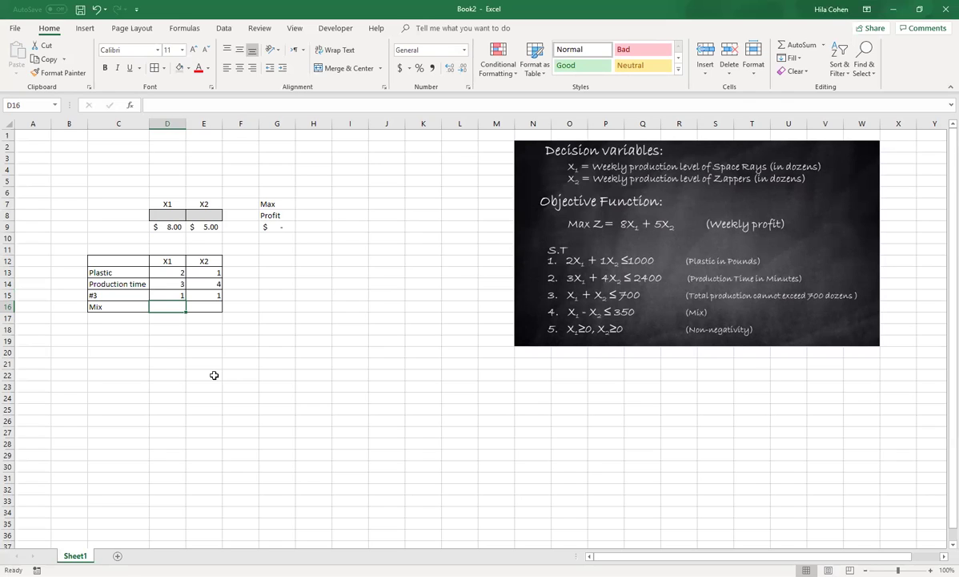
type("1")
key("Right")
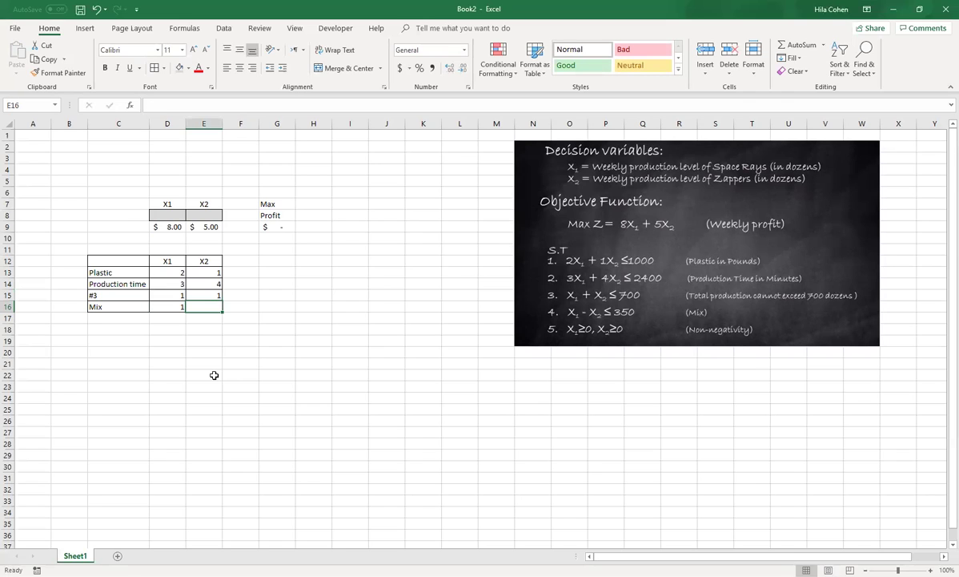
type("-1")
key("Right")
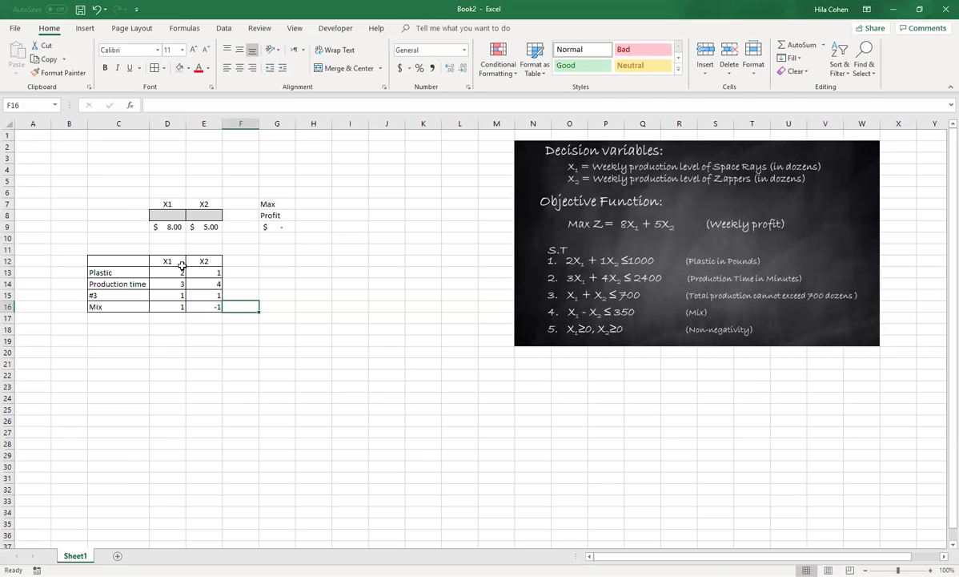
left_click_drag(183, 273, 204, 308)
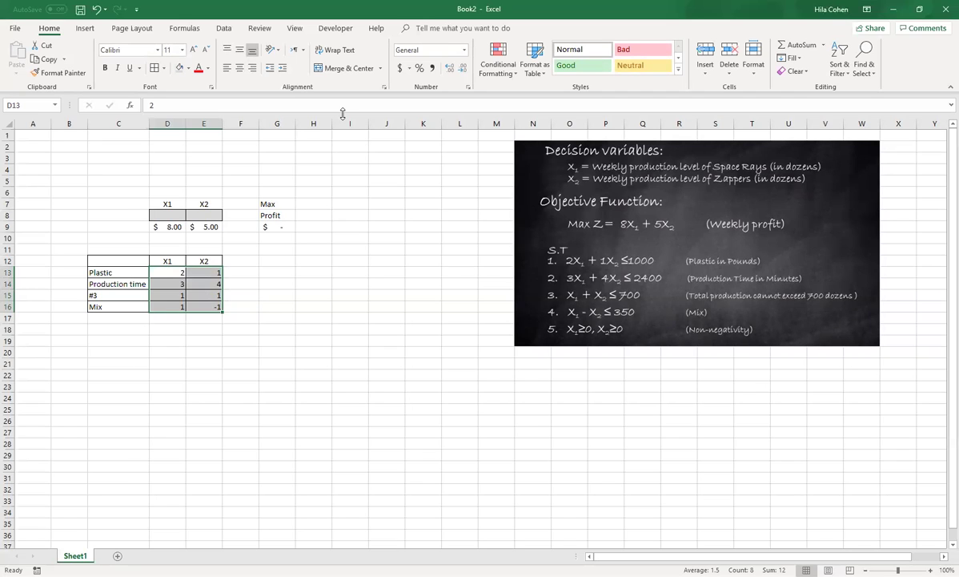
left_click(239, 67)
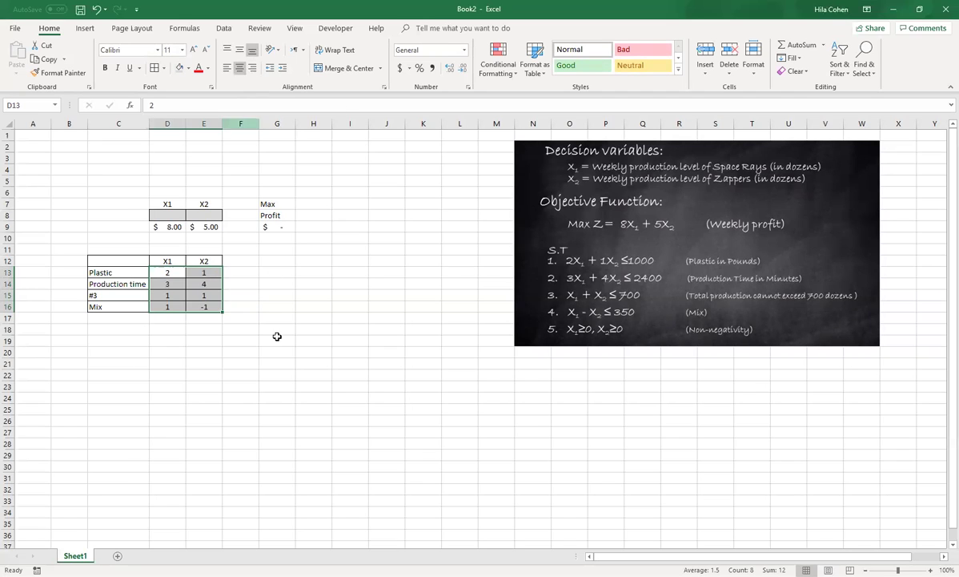
- Add the heading 'LHS' in F12 and mark out the LHS column F12:F16
left_click(233, 262)
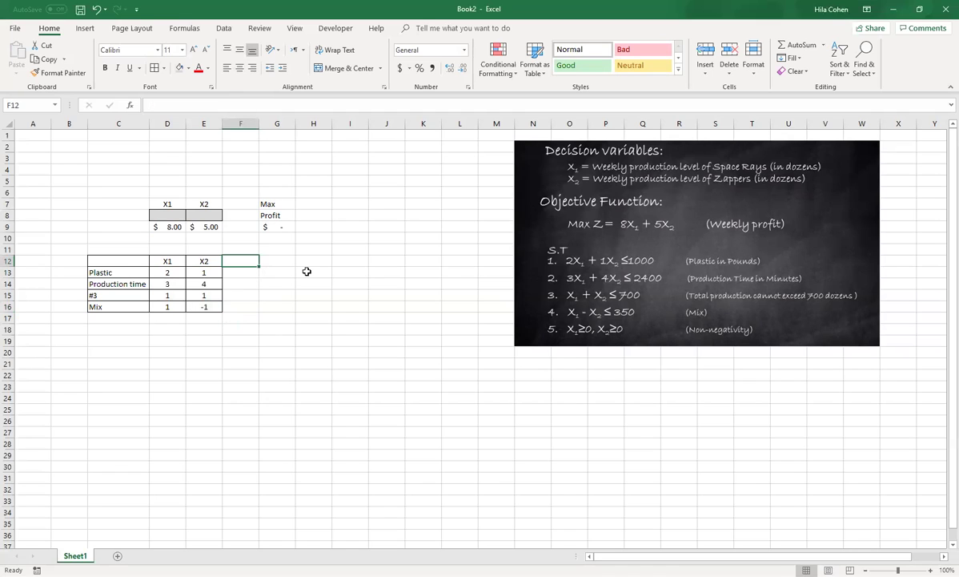
type("LHS")
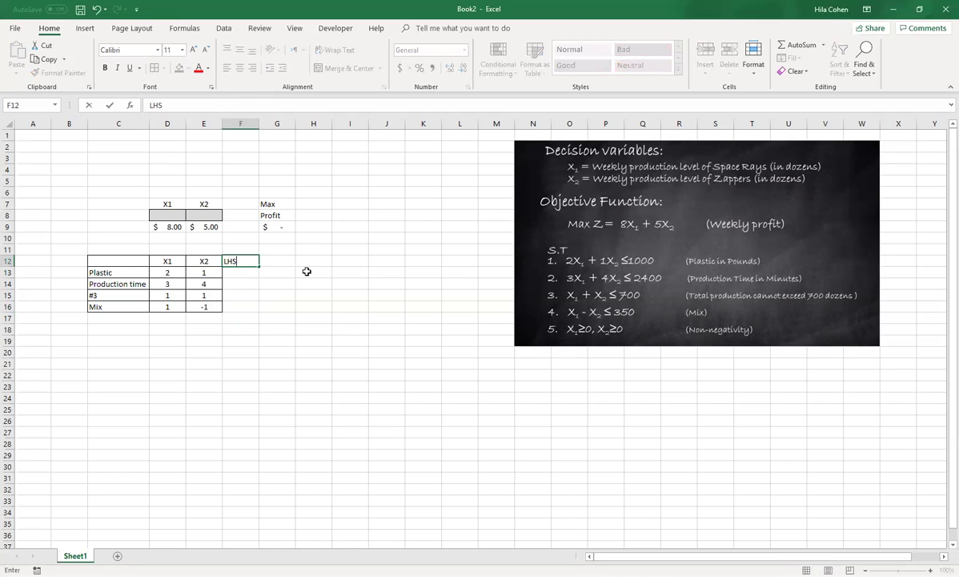
key("Return")
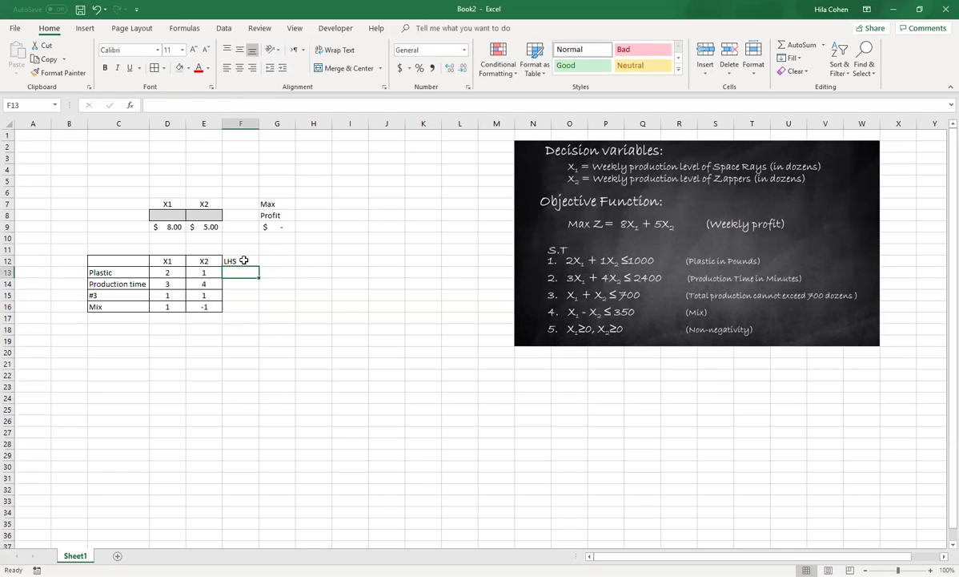
left_click_drag(253, 261, 240, 309)
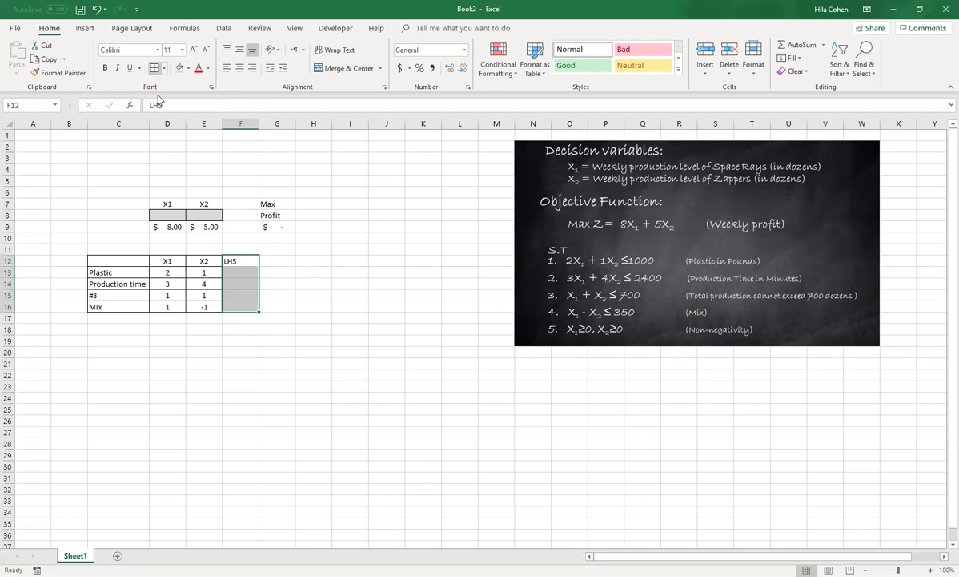
left_click(239, 272)
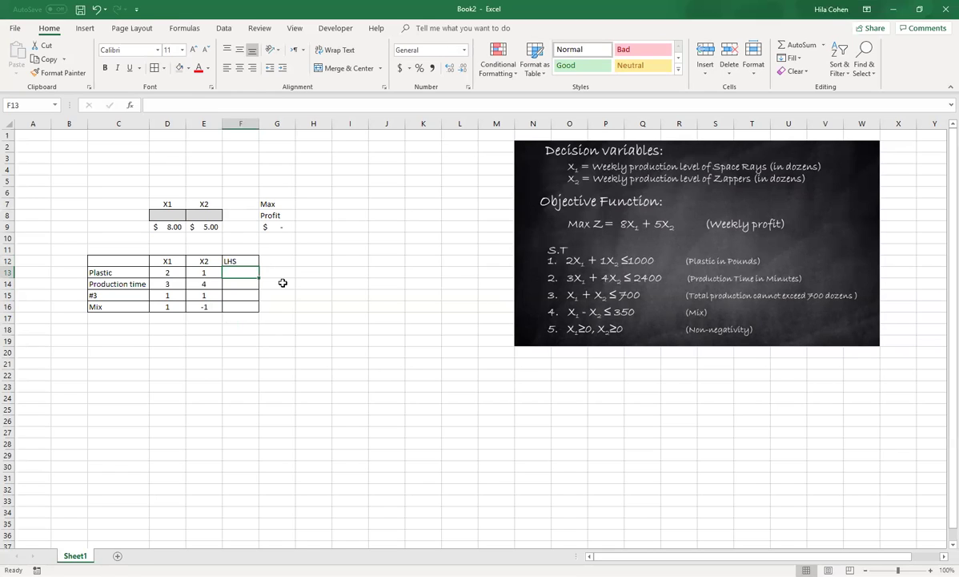
- Enter =SUMPRODUCT($D$8:$E$8,D13:E13) in F13 for the Plastic constraint
type("=")
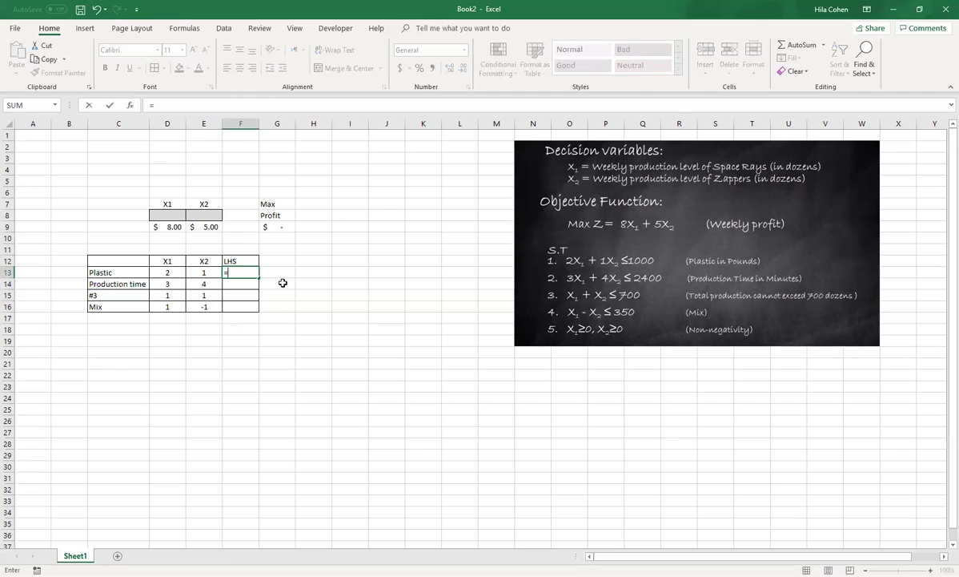
type("sump")
double_click(271, 285)
left_click(169, 214)
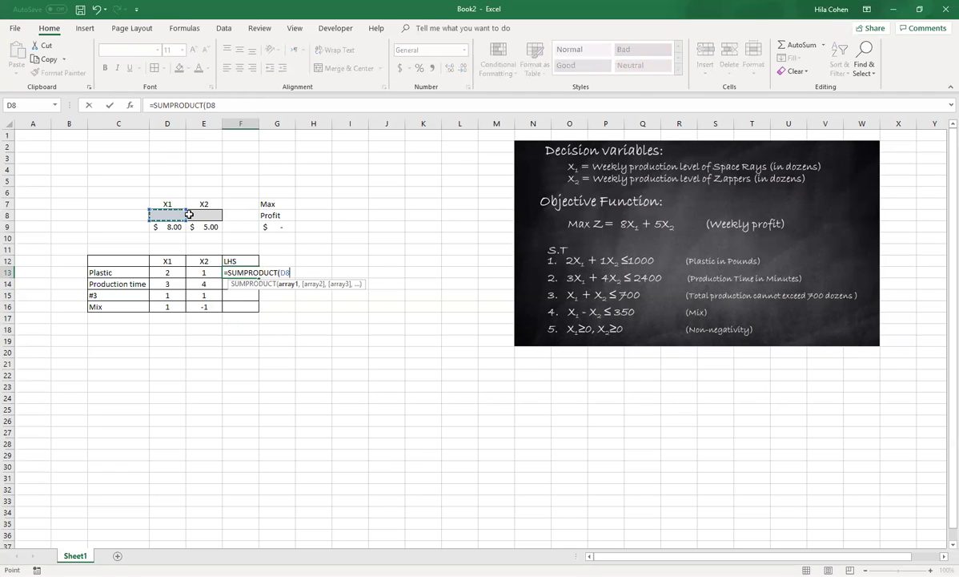
left_click_drag(189, 215, 196, 214)
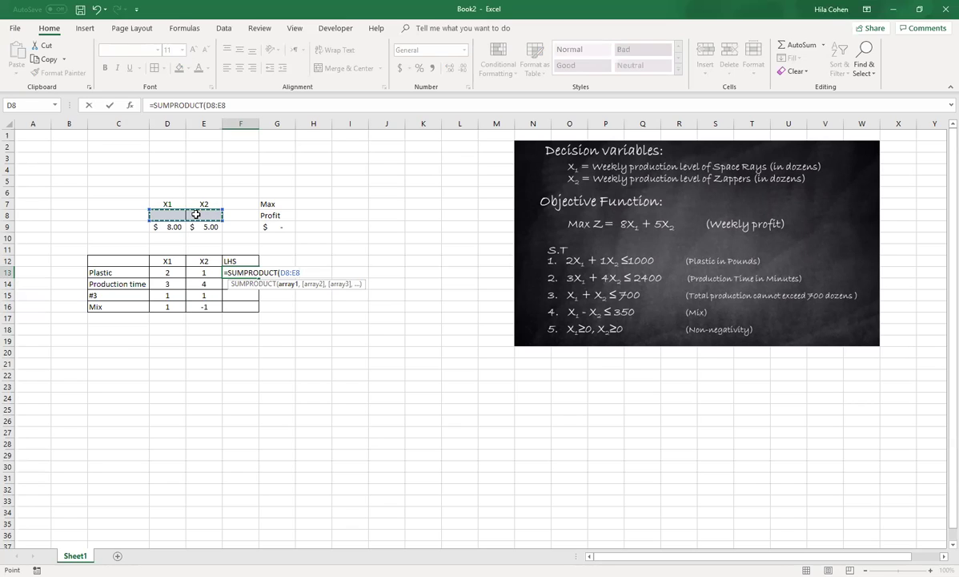
key("F4")
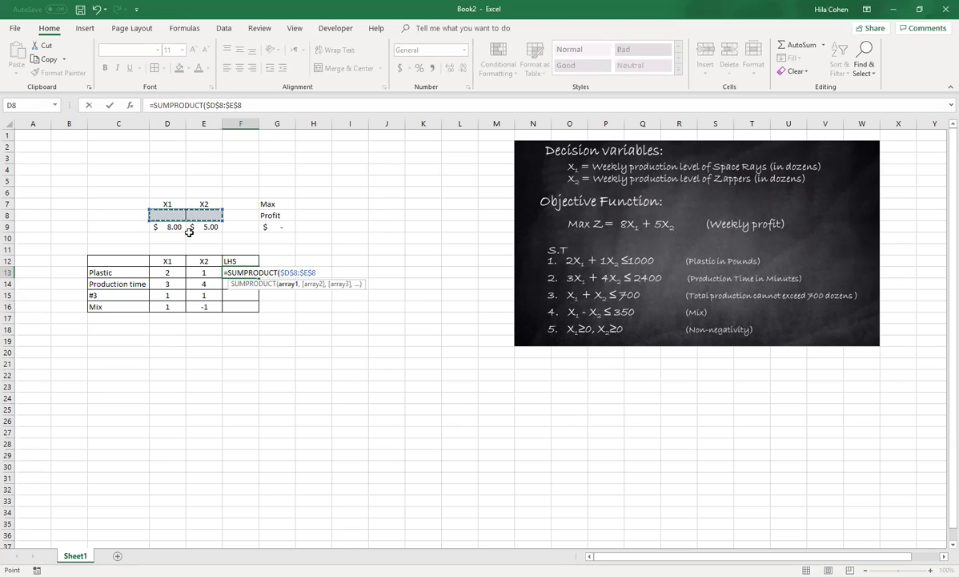
type(",")
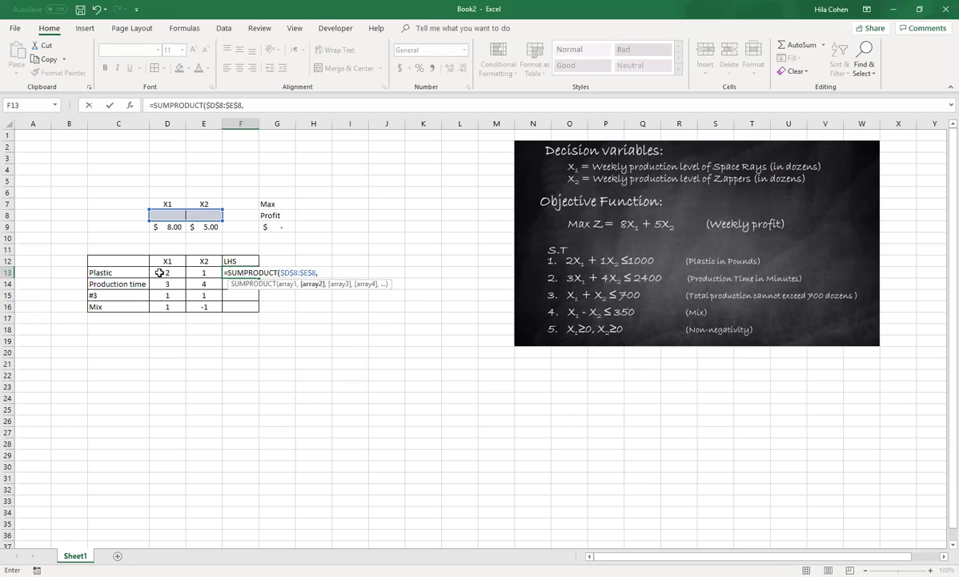
left_click_drag(159, 273, 197, 274)
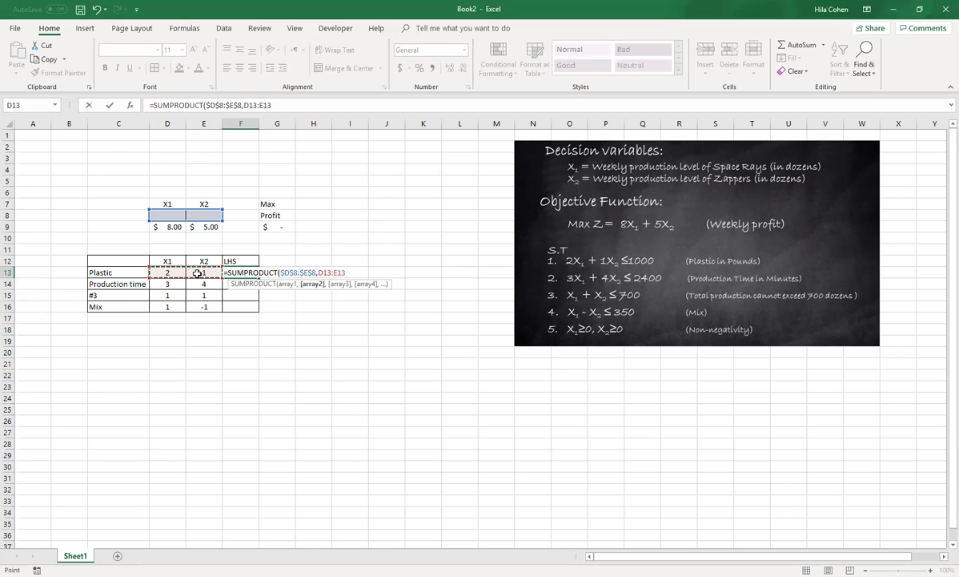
type(")")
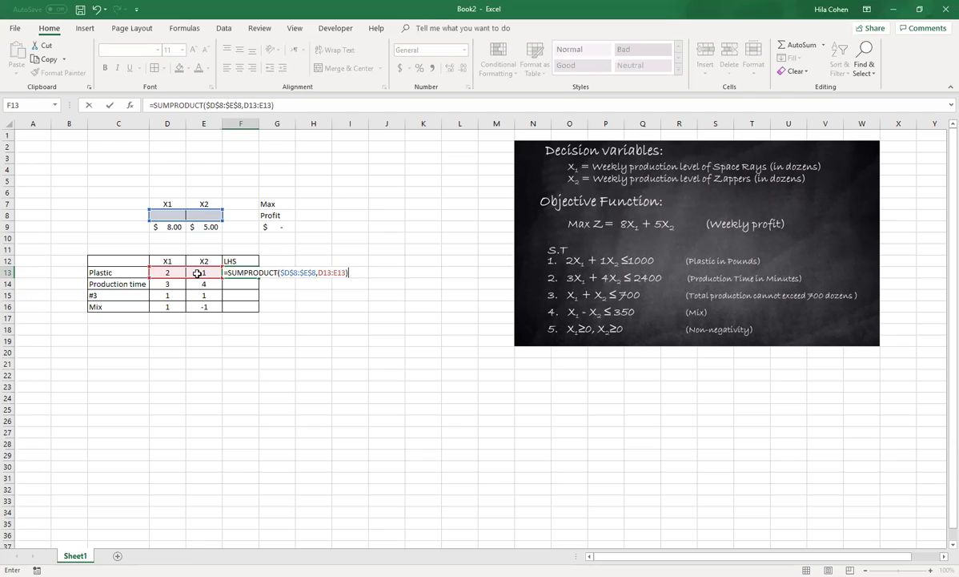
key("Return")
- Fill the LHS formula down to F16 and centre the LHS values
left_click(253, 273)
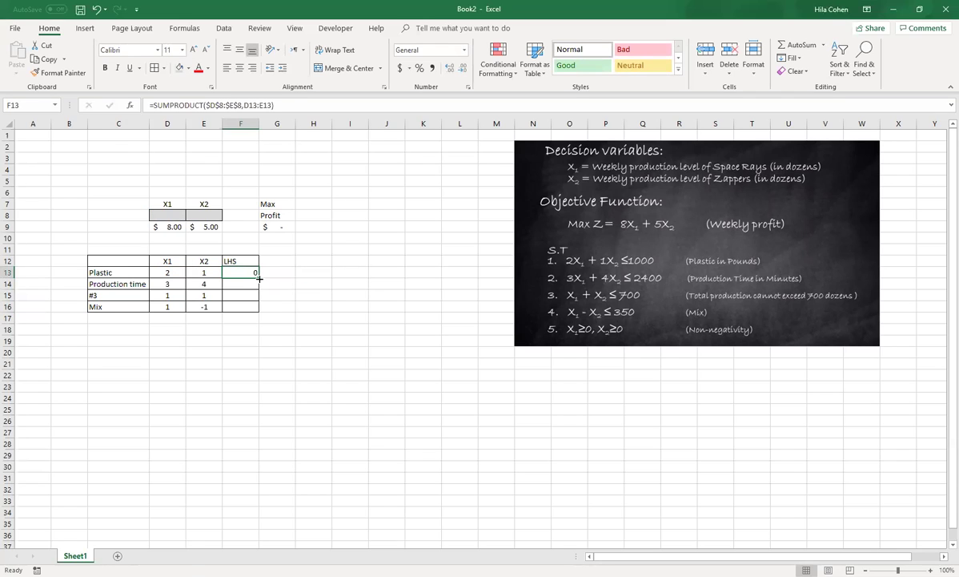
left_click_drag(259, 278, 254, 314)
key("alt+h")
key("a")
key("c")
- Check each LHS formula in F13:F16 with F2
key("F2")
key("Return")
key("F2")
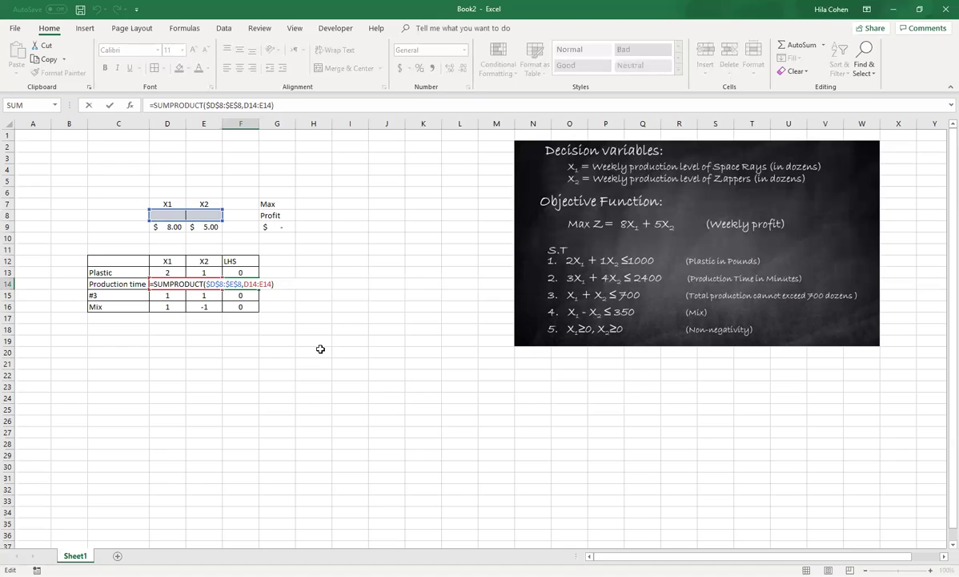
key("Return")
key("F2")
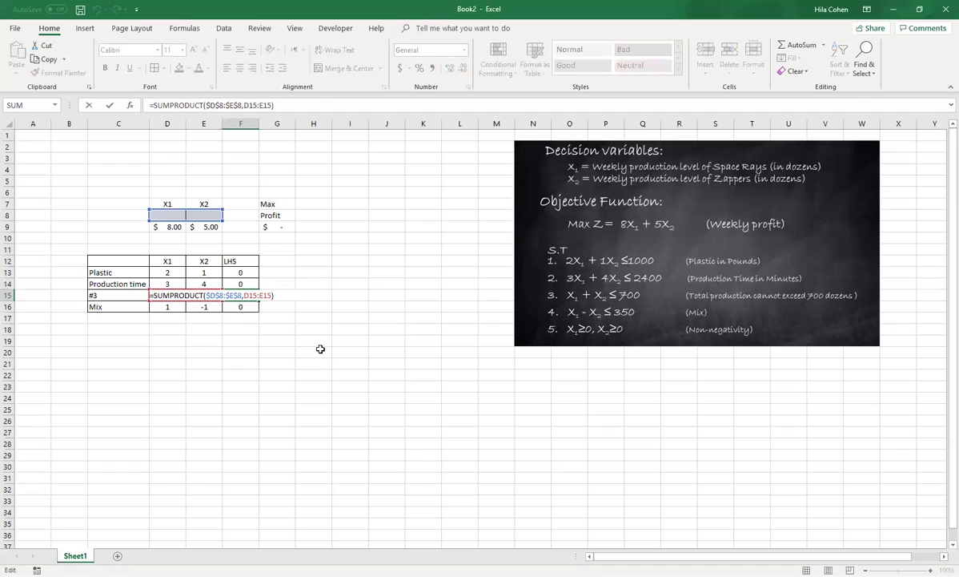
key("Return")
key("F2")
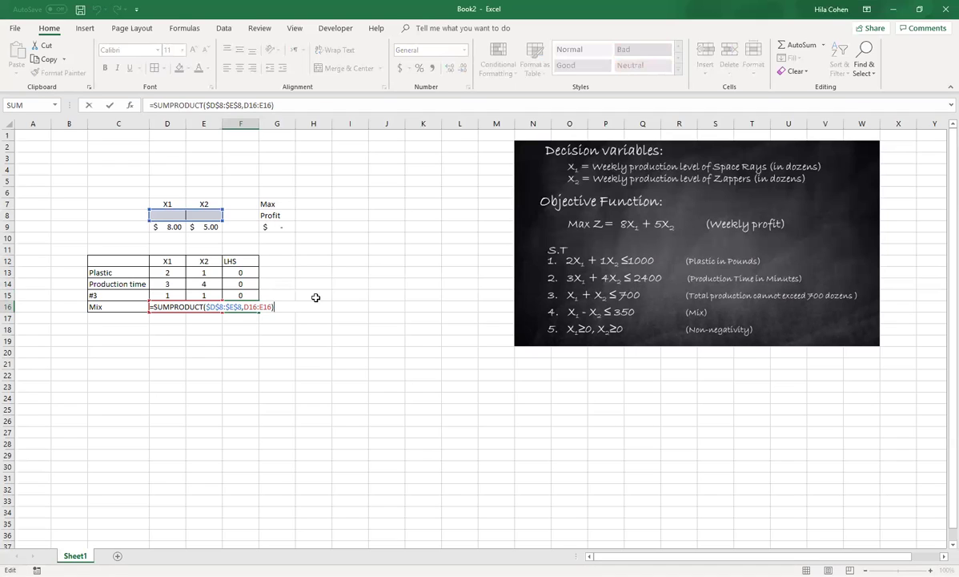
key("Return")
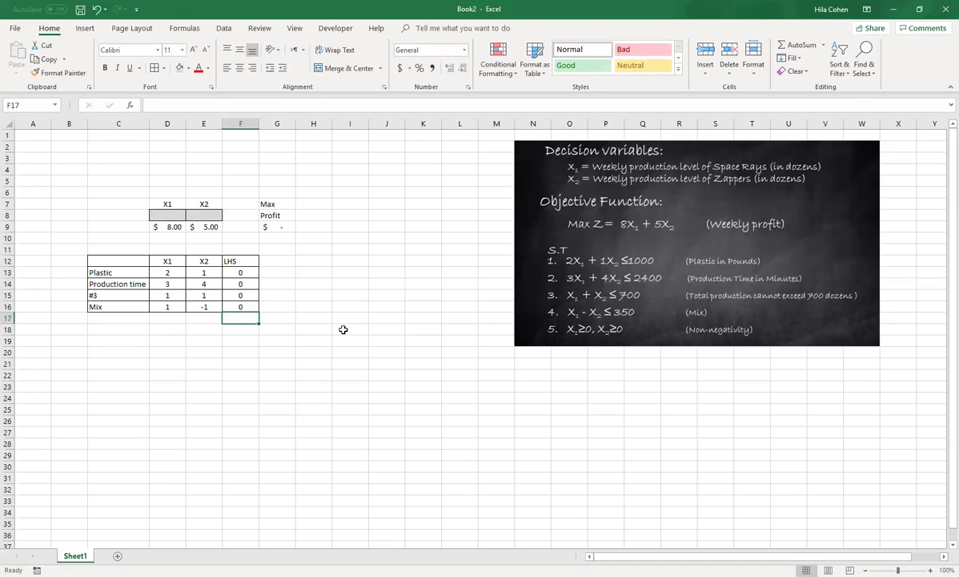
key("Up")
key("Up")
key("Up")
key("Up")
key("Right")
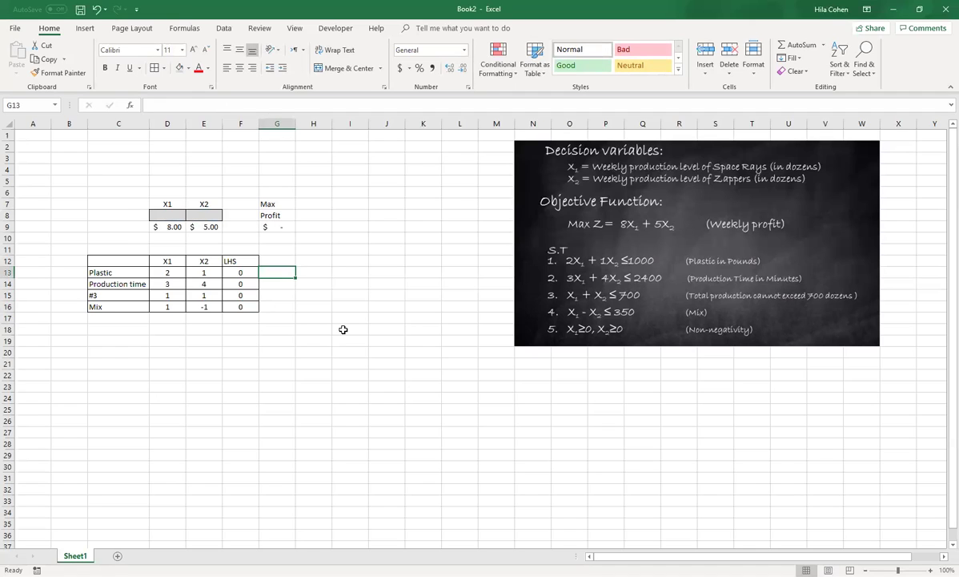
- Enter <= in G13 and fill it down to G16
type("<=")
key("Return")
left_click(295, 276)
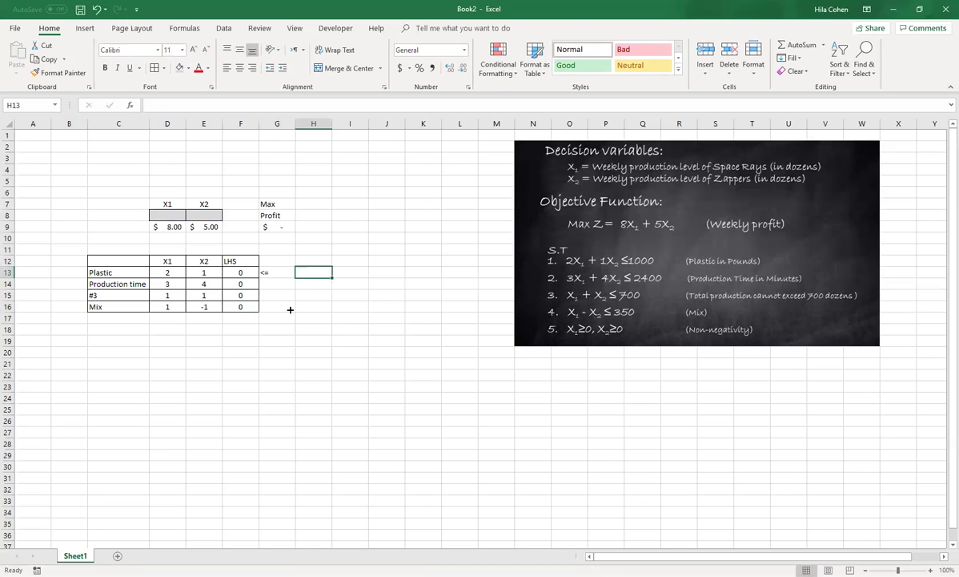
left_click(280, 272)
left_click_drag(295, 278, 293, 312)
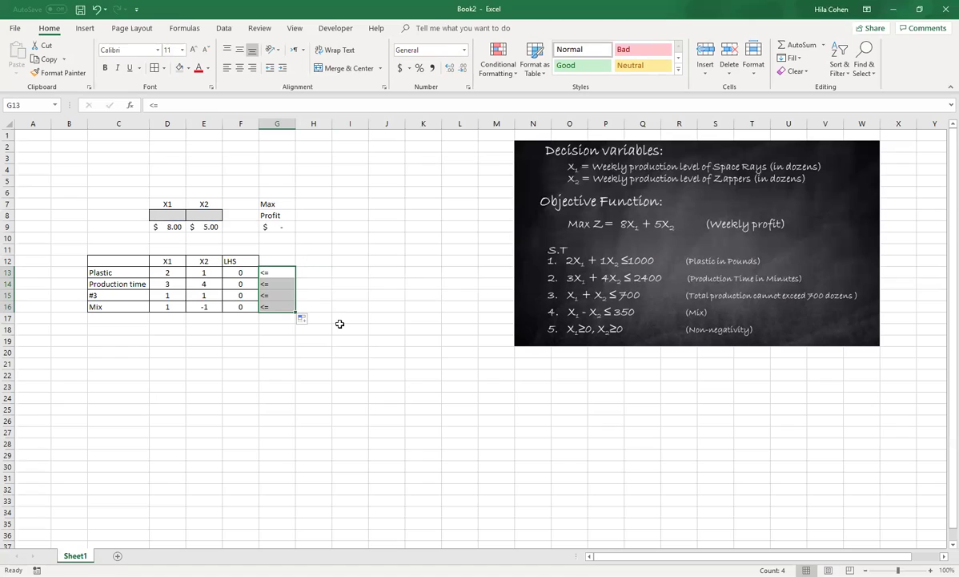
key("Up")
key("Right")
- Head H12 'RHS' and enter limits 1000, 2400, 700 and 350 in H13:H16
type("RHS")
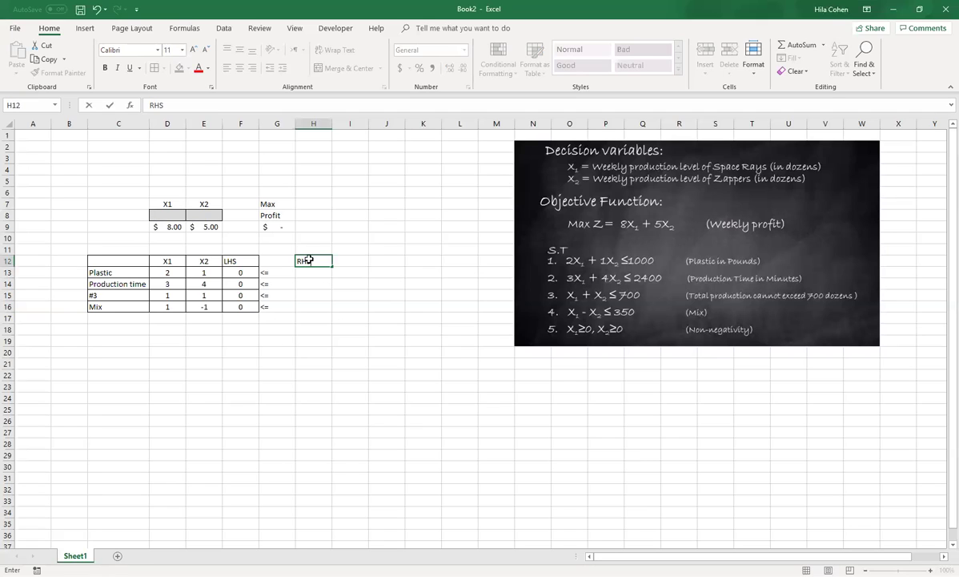
key("Return")
left_click_drag(314, 261, 313, 307)
key("Down")
type("1000")
key("Return")
type("2400")
key("Return")
type("700")
key("Return")
type("350")
key("Return")
- Centre the RHS values in H13:H16
left_click_drag(322, 272, 320, 306)
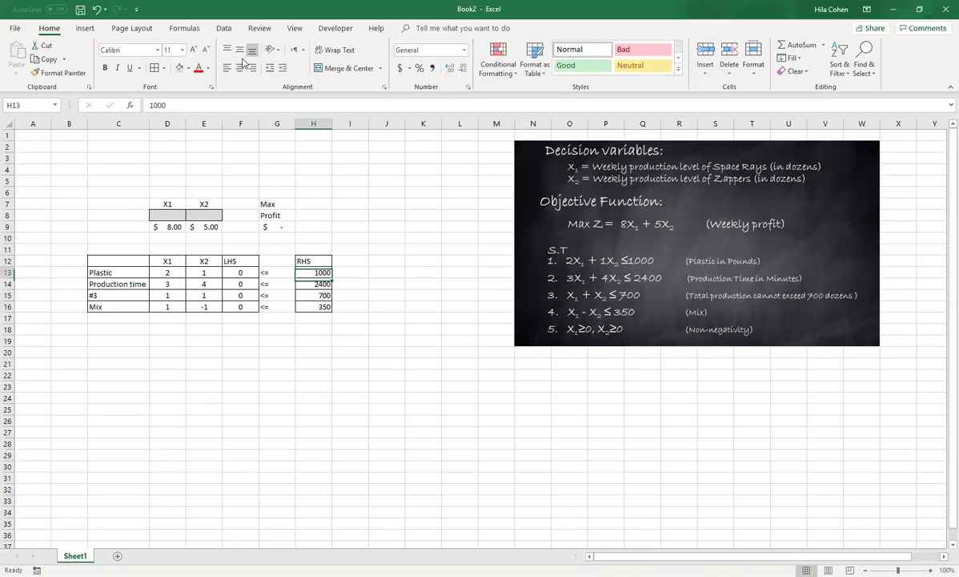
key("alt+h")
key("a")
key("c")
left_click(276, 339)
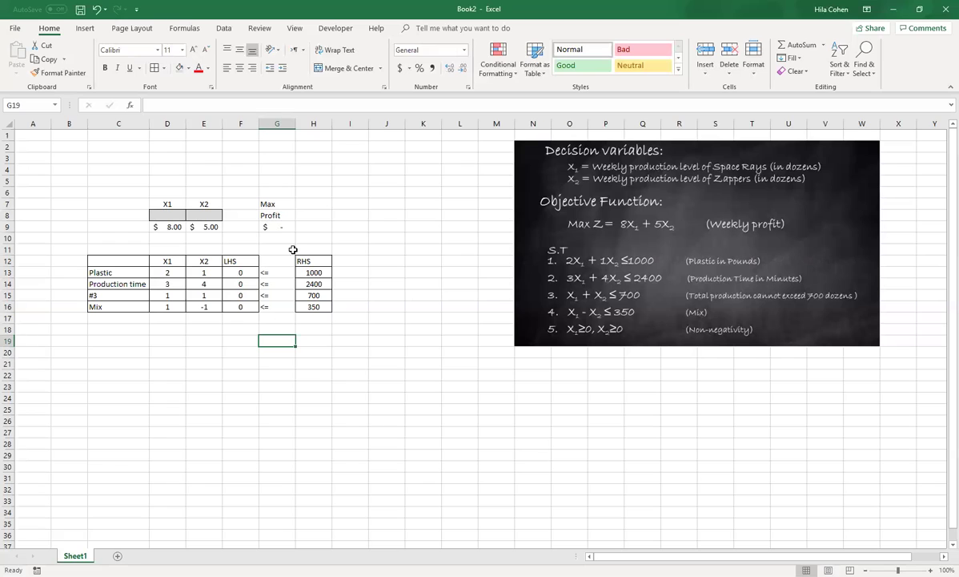
- Autofit column G to show the G9 profit, then review the Profit and Mix formulas
left_click(285, 229)
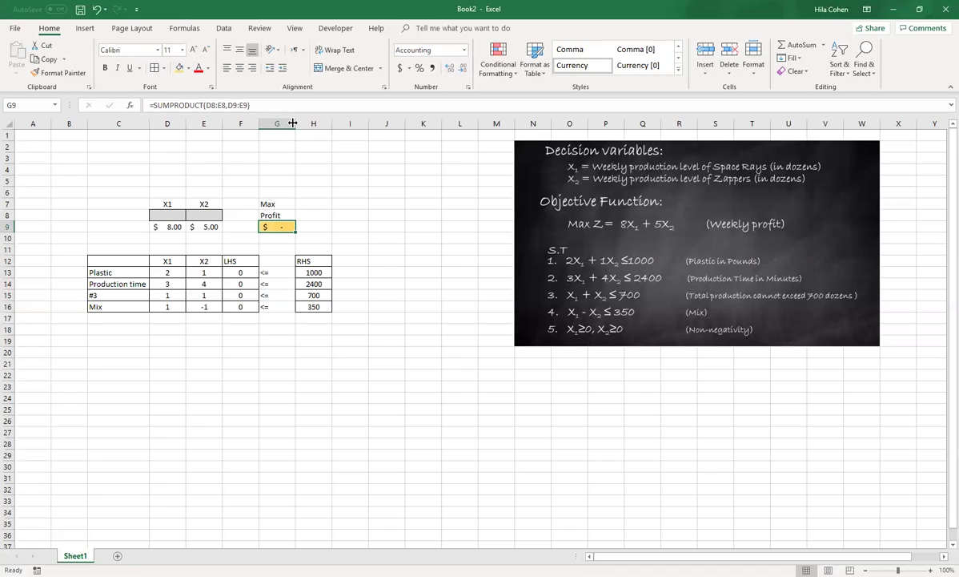
double_click(293, 123)
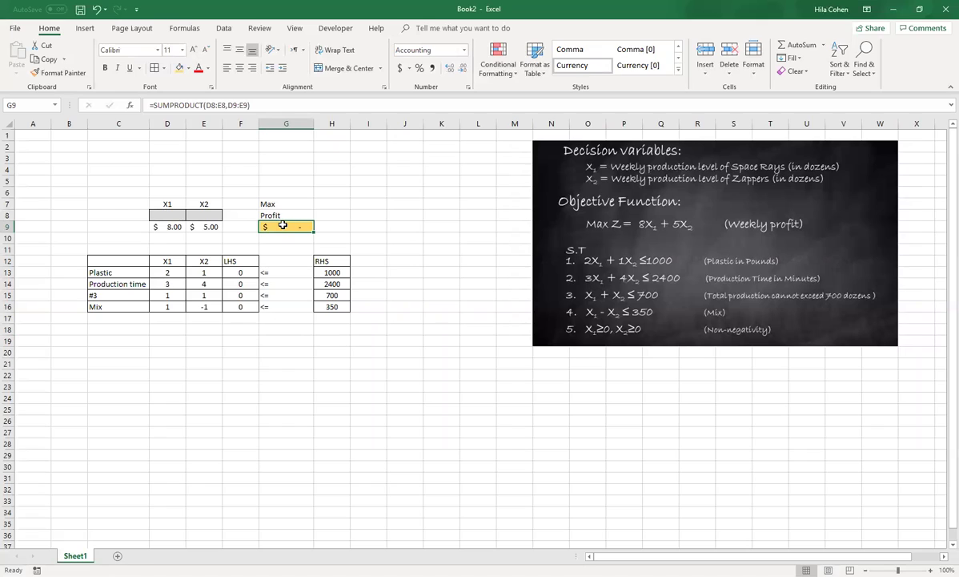
double_click(298, 227)
key("F2")
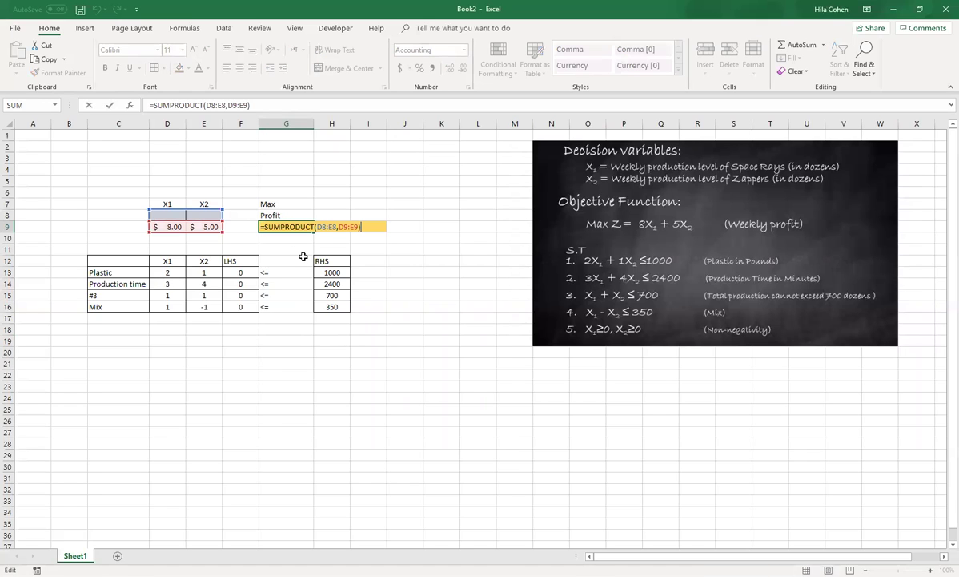
key("Return")
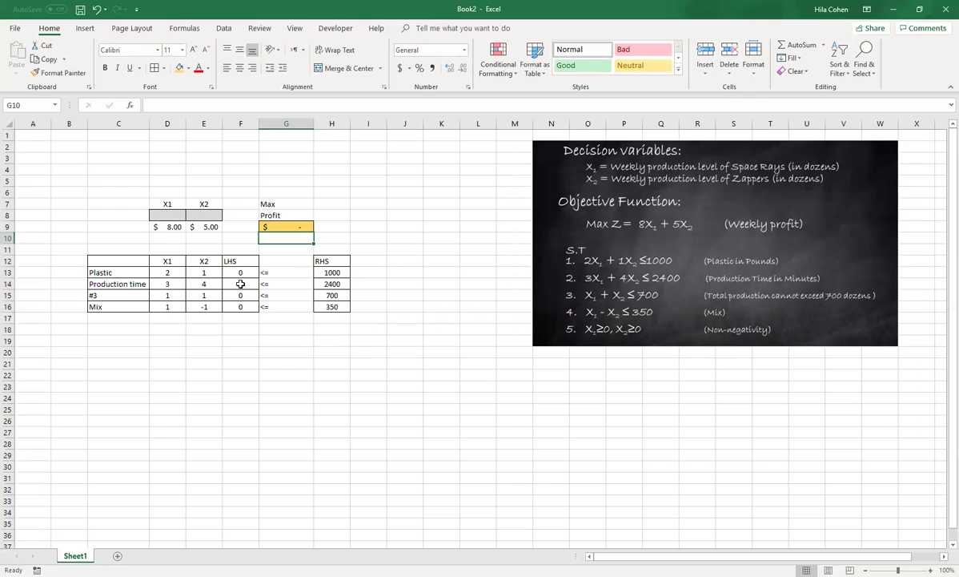
left_click(241, 307)
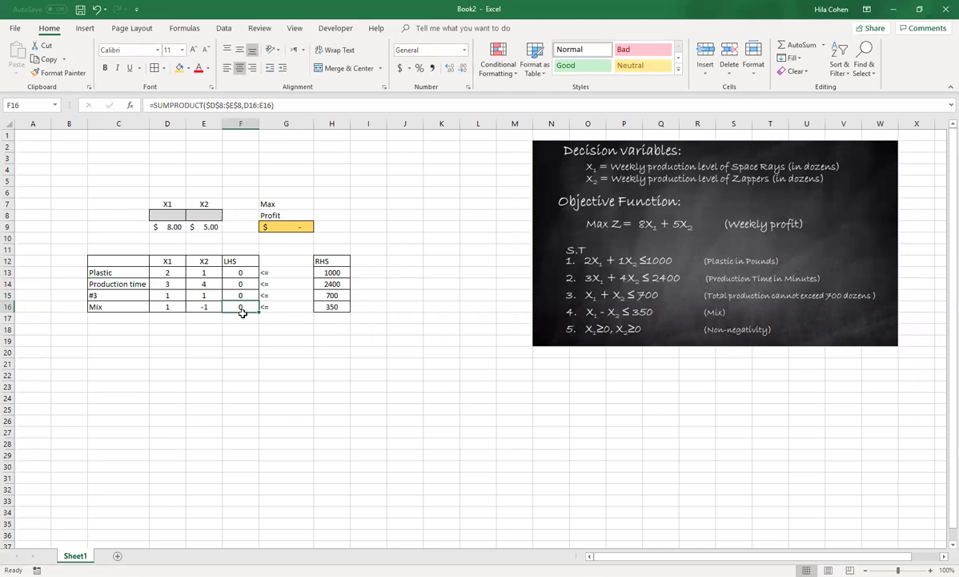